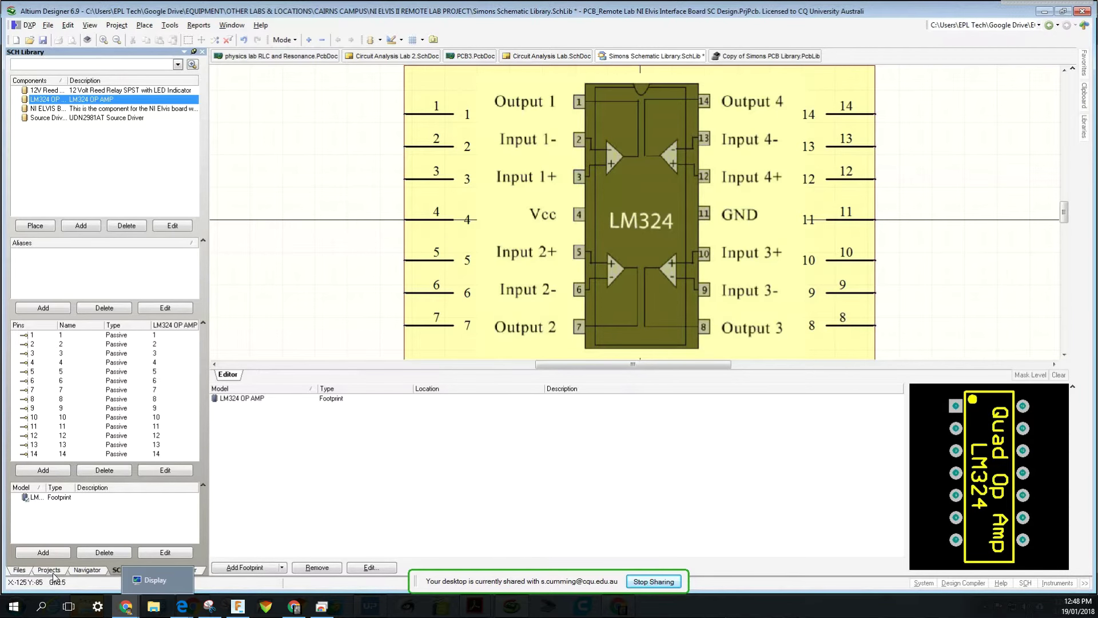
Step: Switch the left panel from the SCH Library list to the Projects tree
click(49, 570)
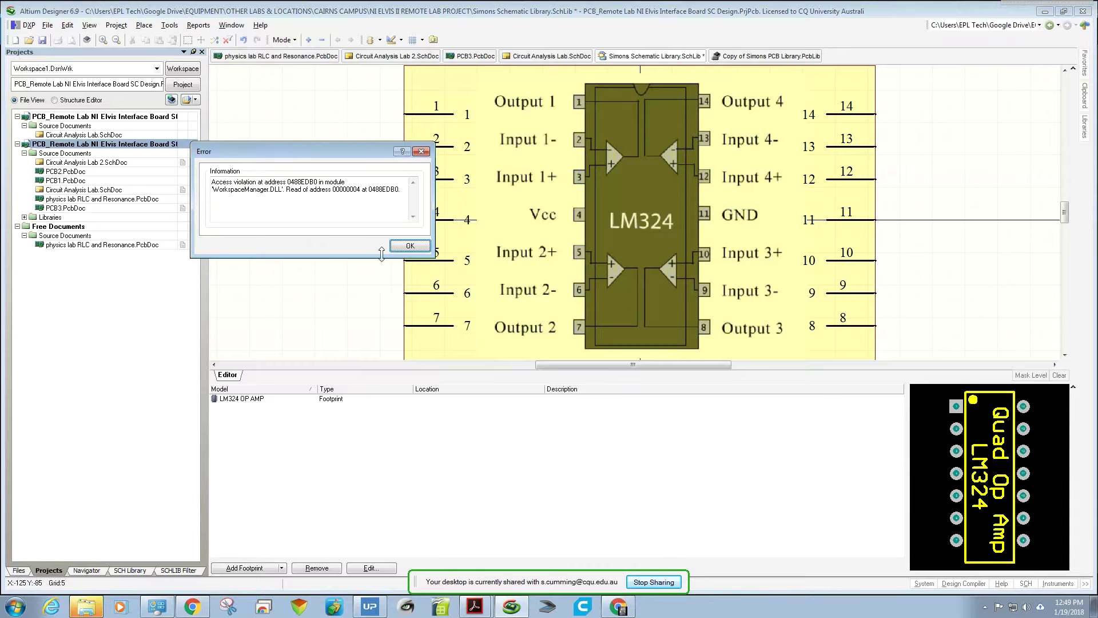
Step: Dismiss the access-violation errors, expand Libraries > Schematic Library Documents, and return to SCH Library
click(415, 240)
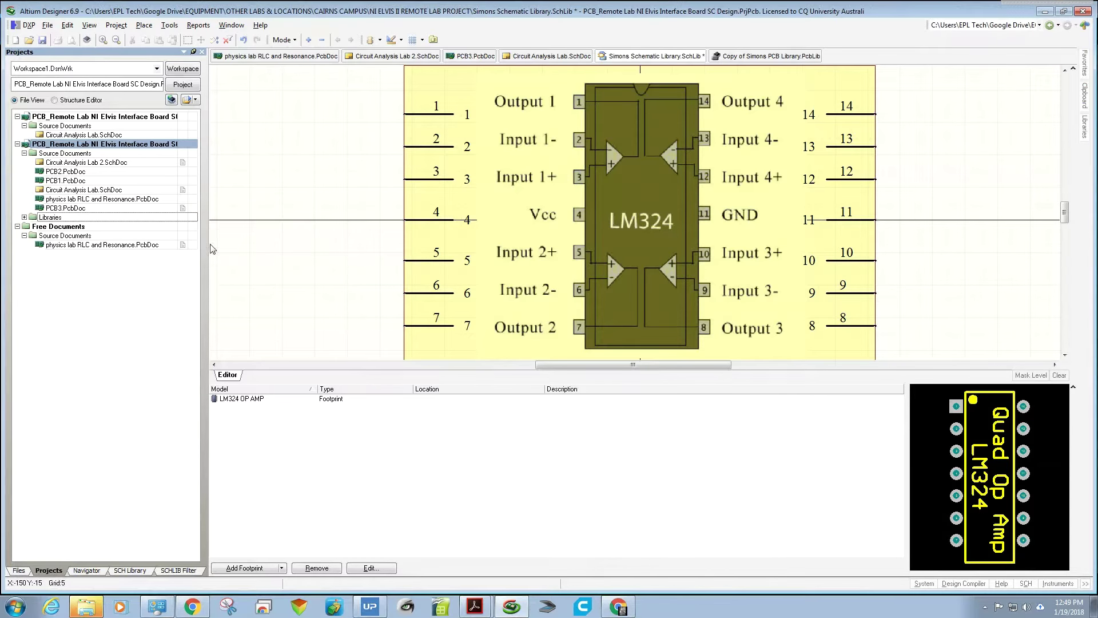
click(24, 217)
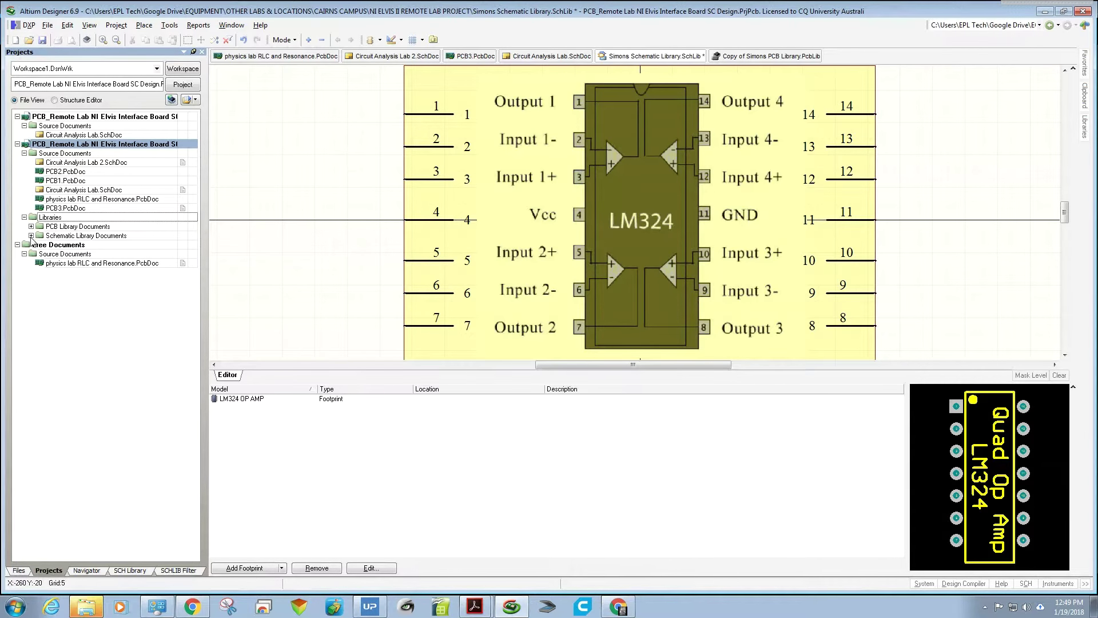
click(31, 236)
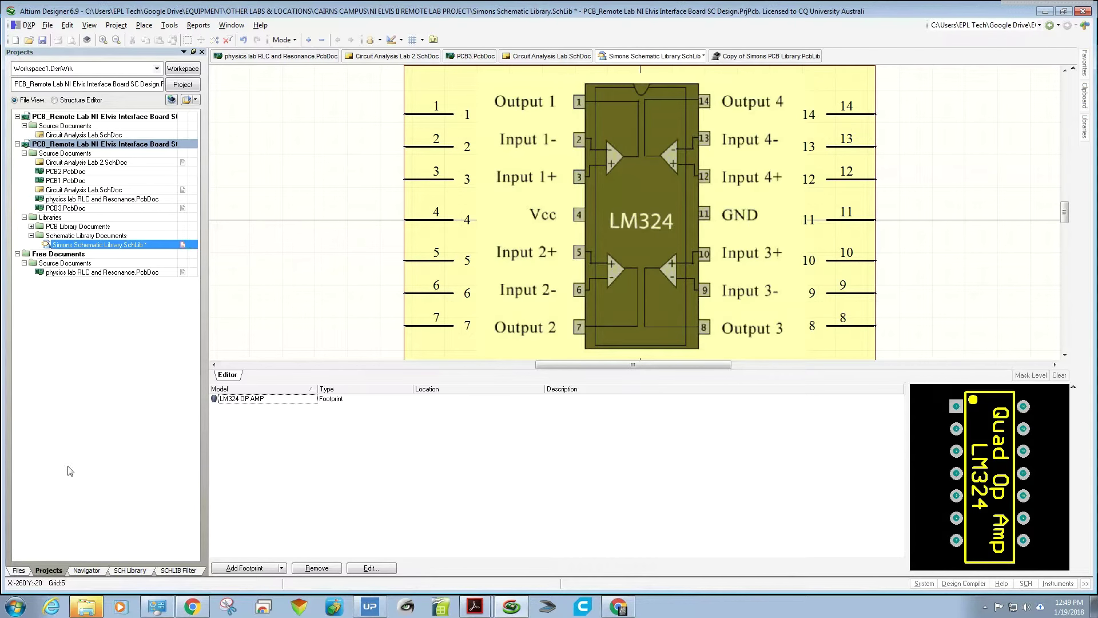
click(138, 571)
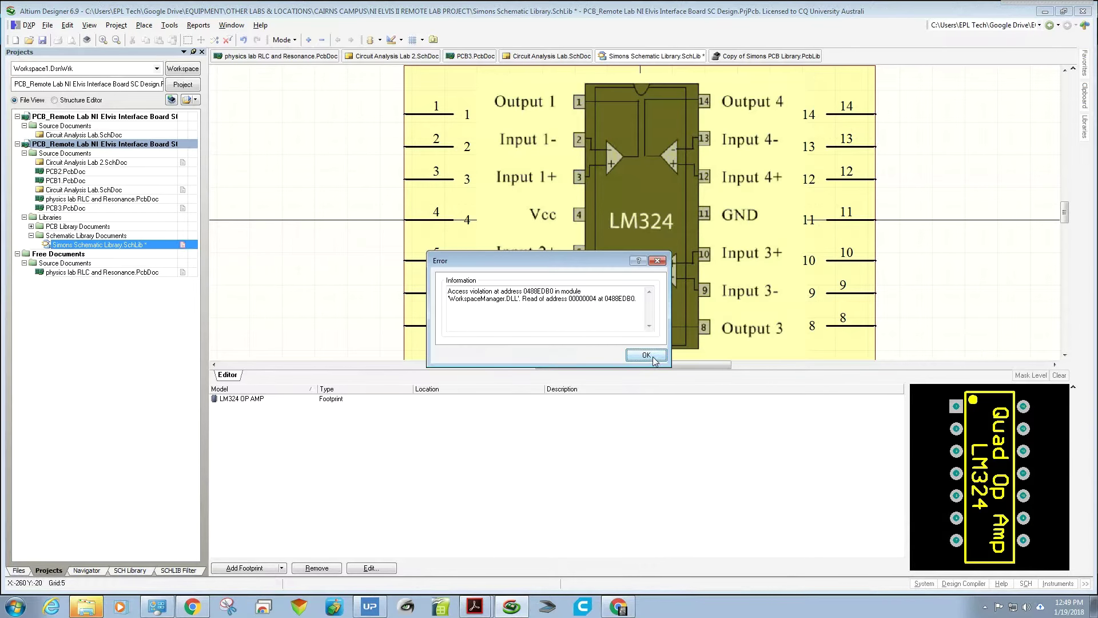
click(646, 355)
click(130, 571)
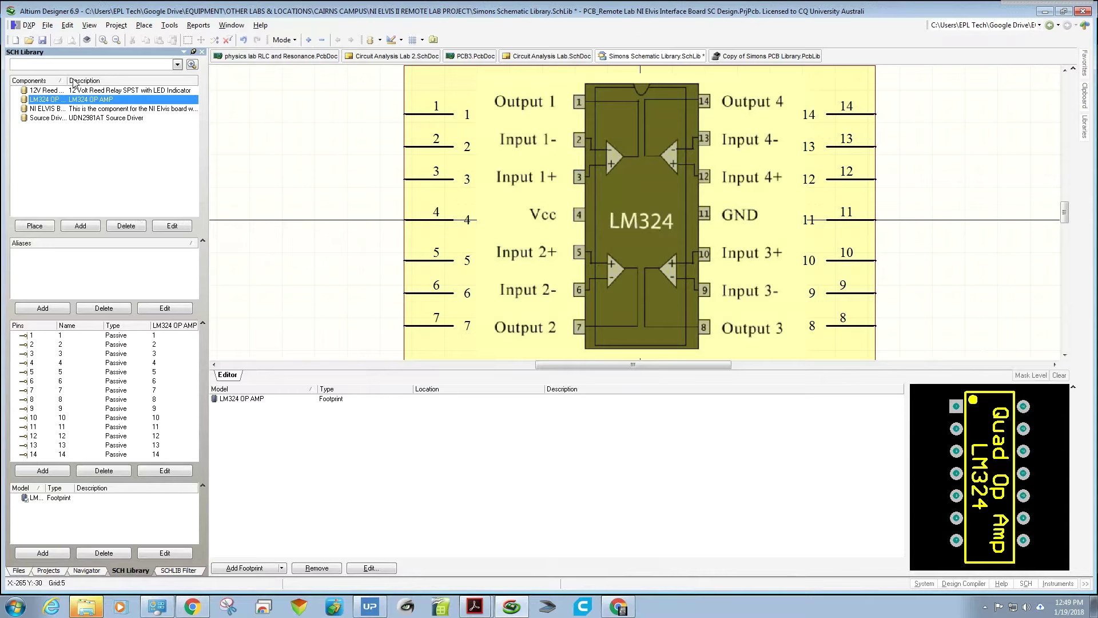
Step: Widen the Components name column in the SCH Library panel to show full names
drag(65, 81, 98, 81)
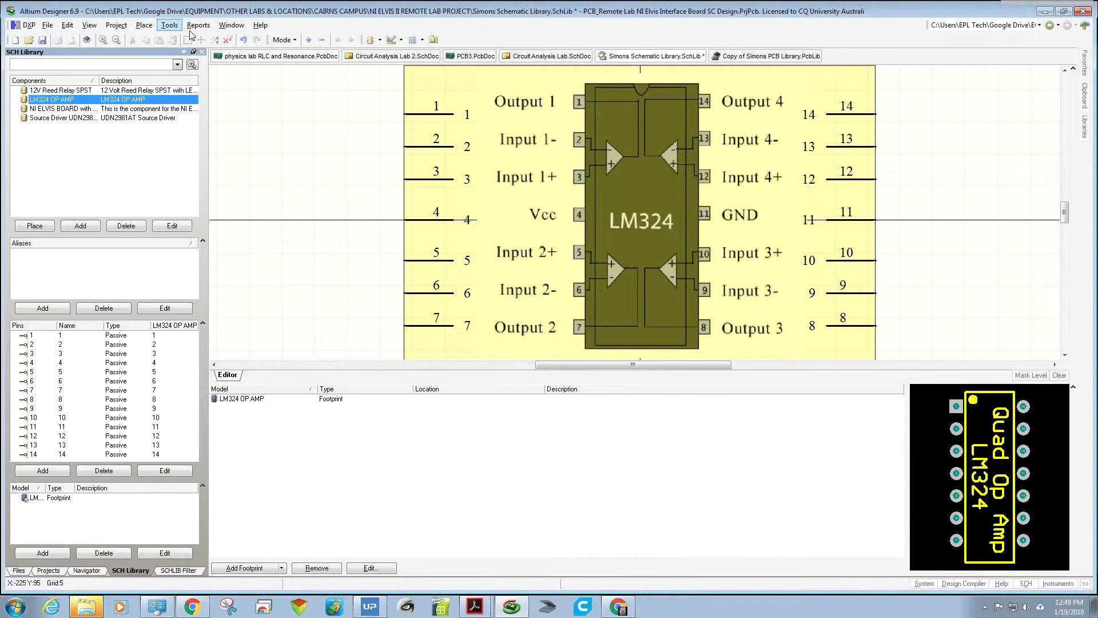
click(144, 25)
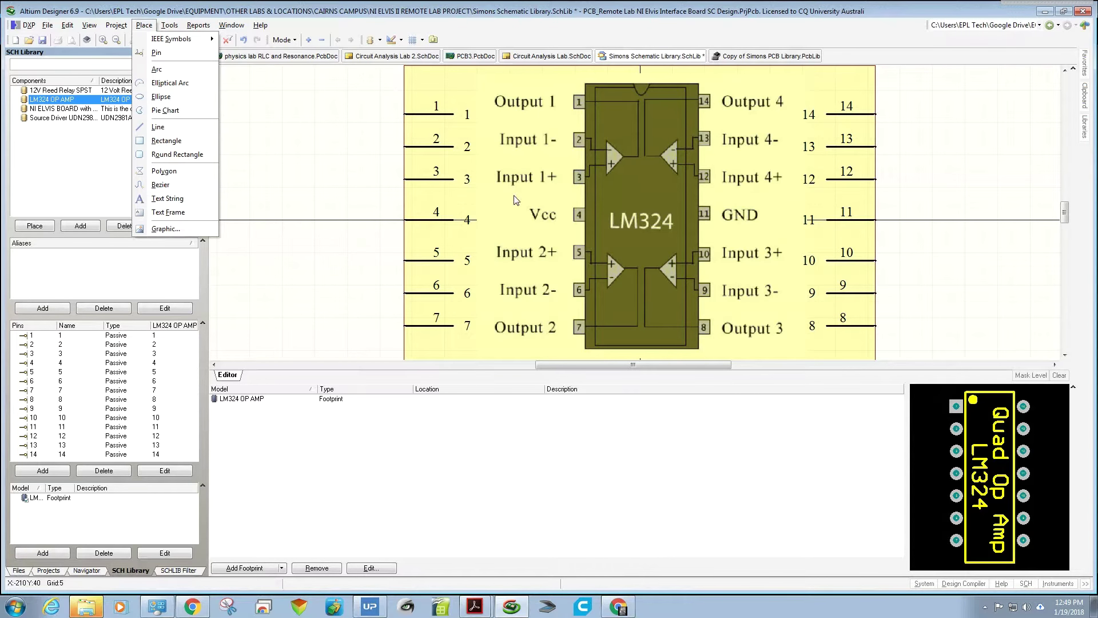
Step: Inspect the LM324 symbol body rectangle's properties and close them without changes
click(474, 90)
right_click(475, 90)
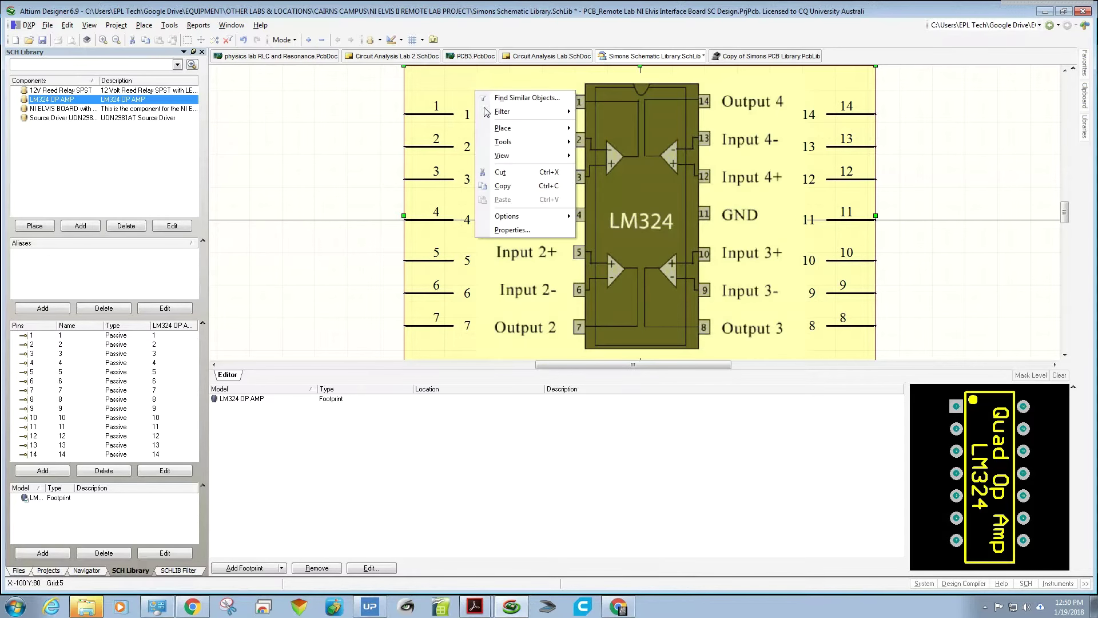
click(530, 237)
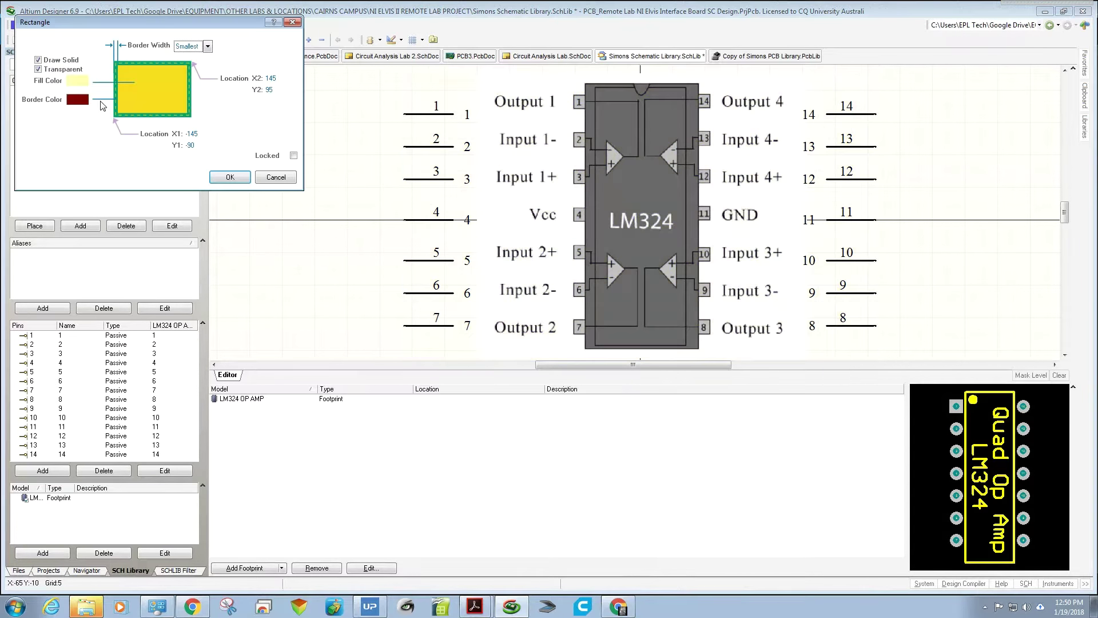
click(271, 179)
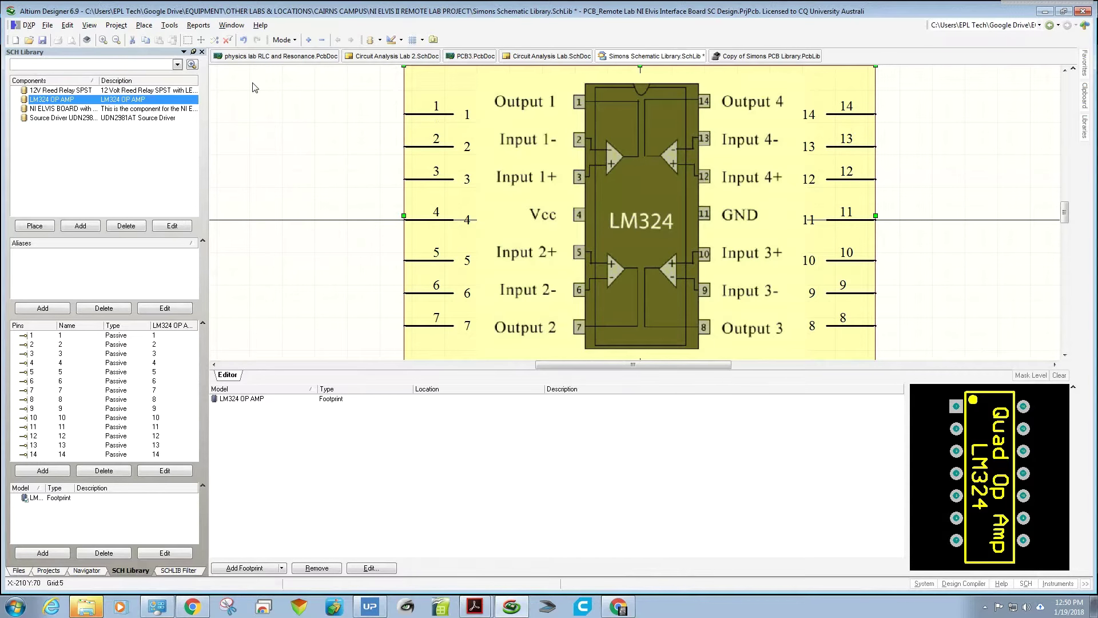
Step: Rotate pin 1 of the LM324 symbol 180 degrees
click(143, 25)
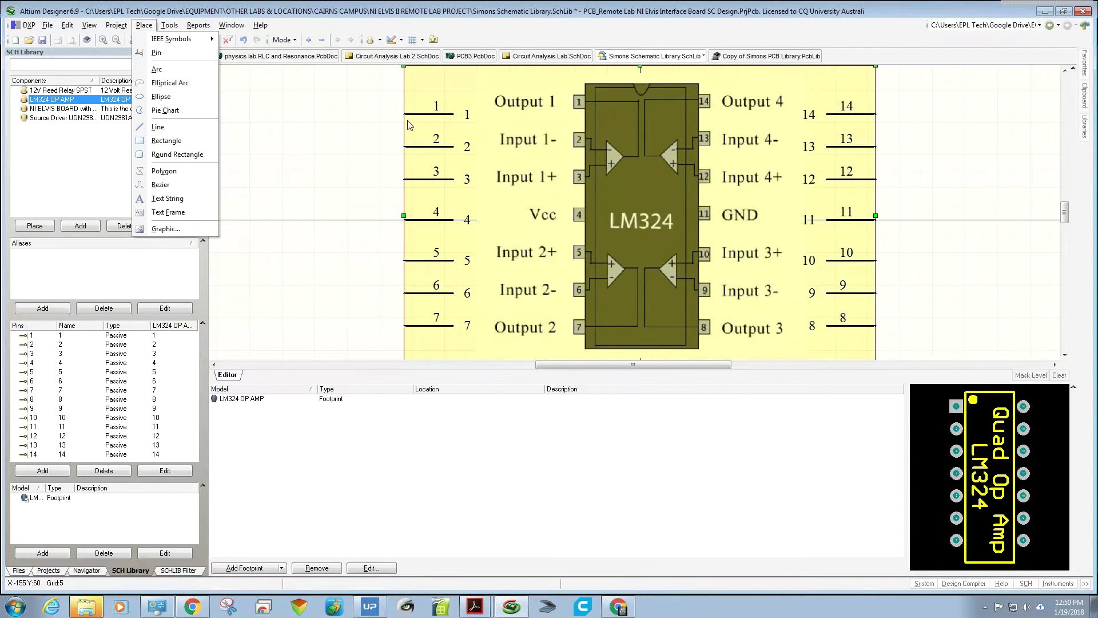
click(430, 111)
click(430, 110)
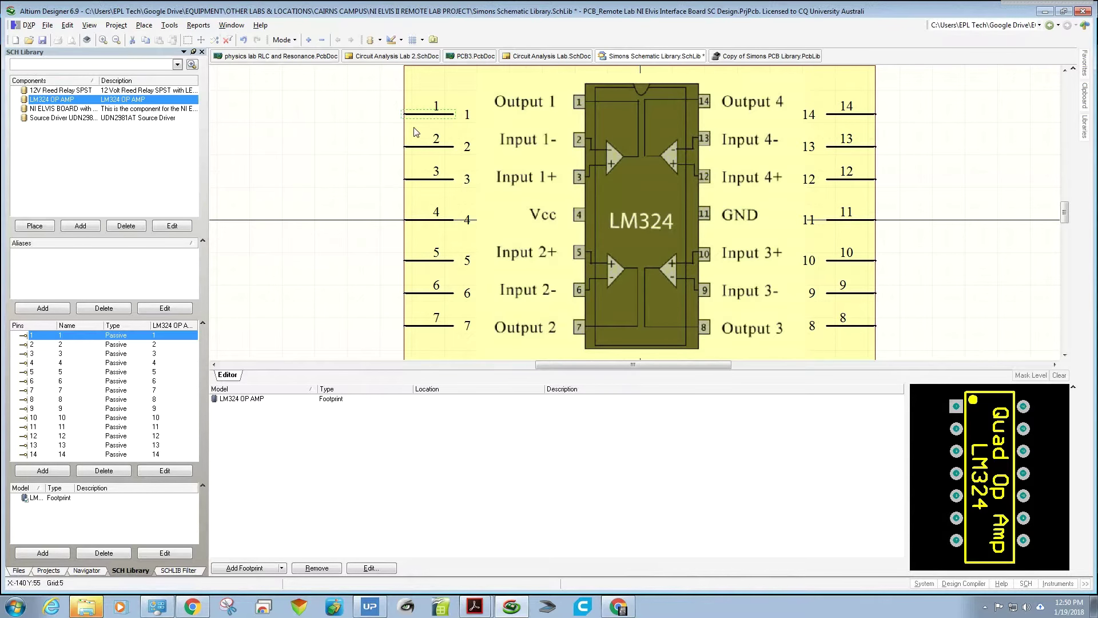
key(space)
key(space)
key(space)
key(space)
Step: Open Copy of Simons PCB Library.PcbLib and show its PCB Library component list
click(55, 571)
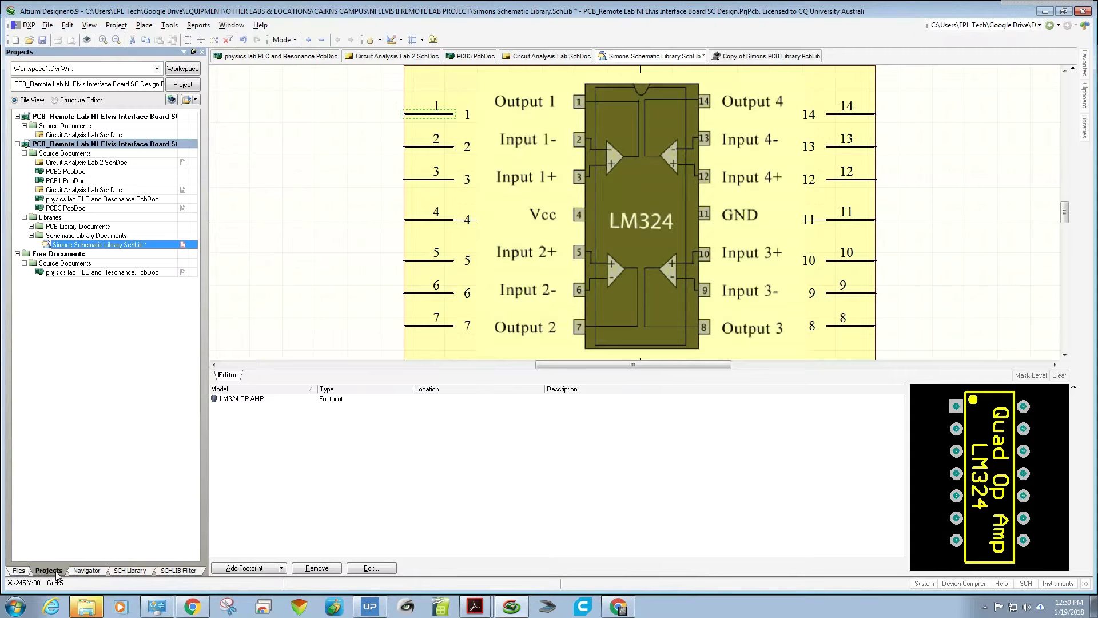
click(32, 227)
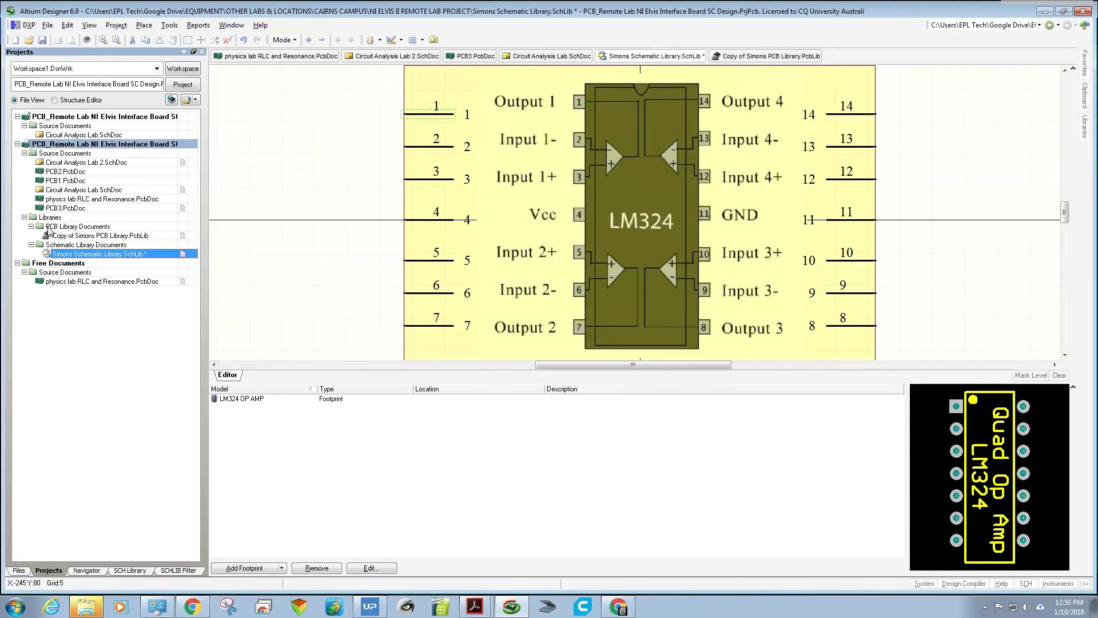
double_click(70, 238)
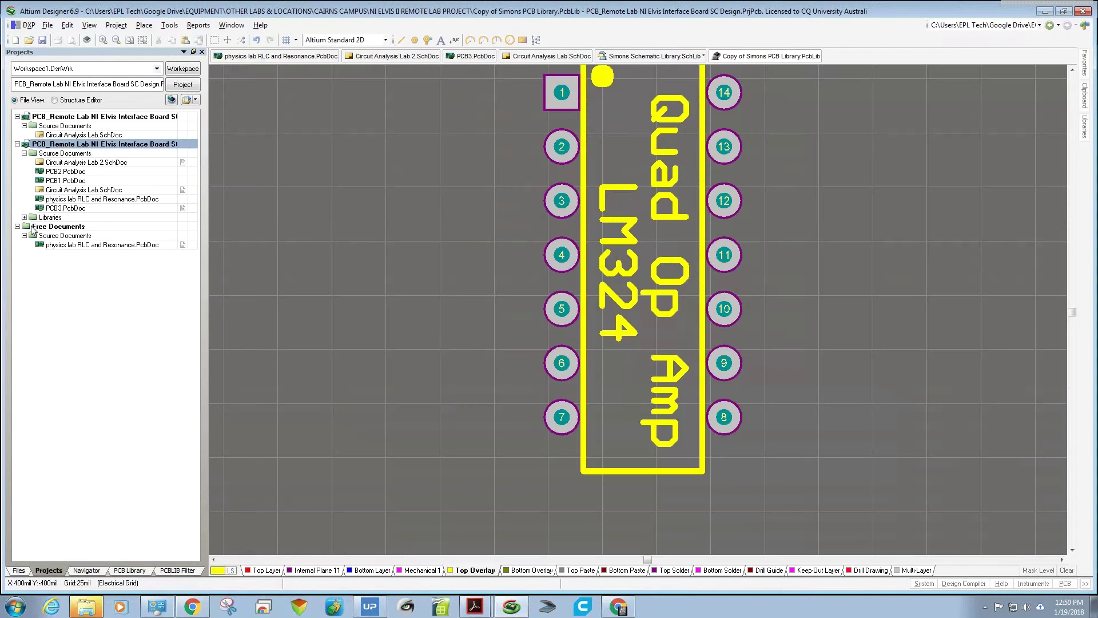
click(23, 220)
click(24, 217)
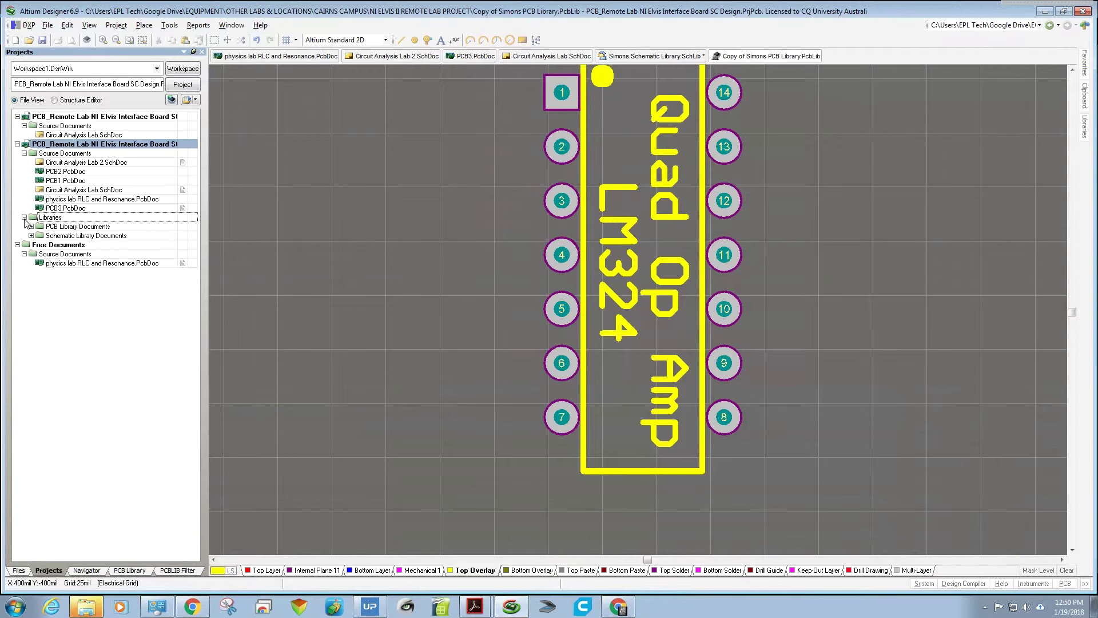
click(129, 569)
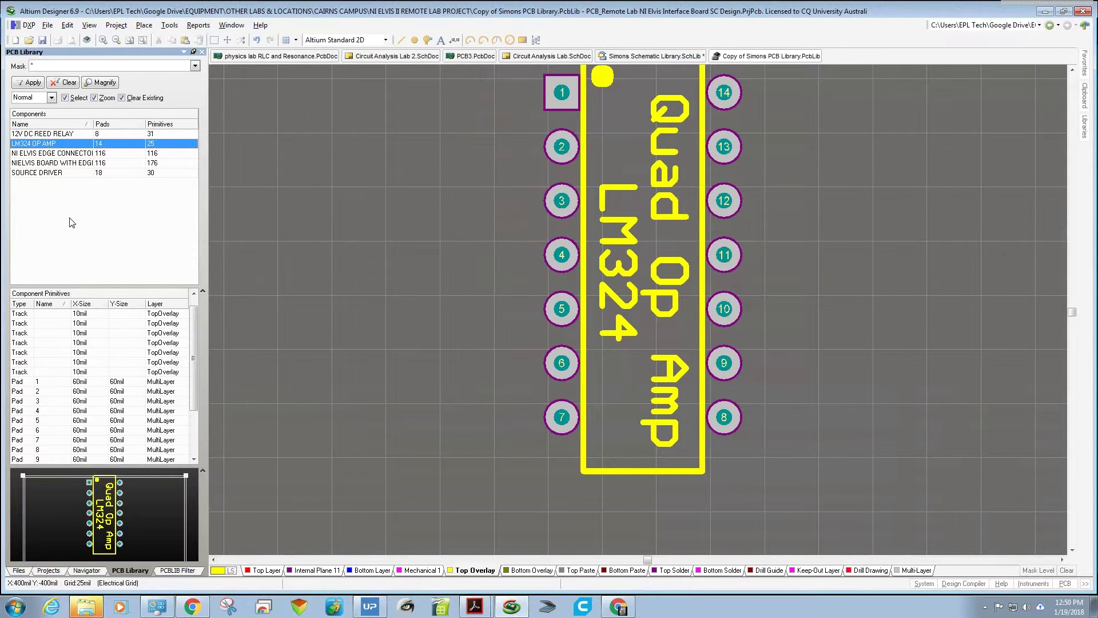
Step: Browse the NI ELVIS edge connector and board outline footprints, then return to LM324 OP AMP
click(63, 154)
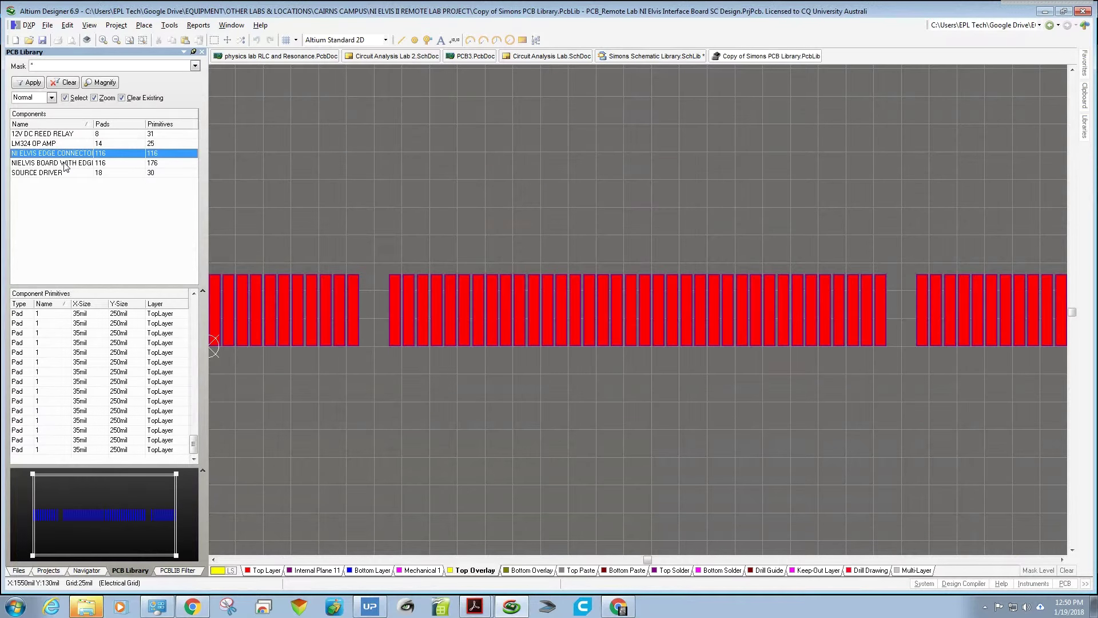
click(64, 163)
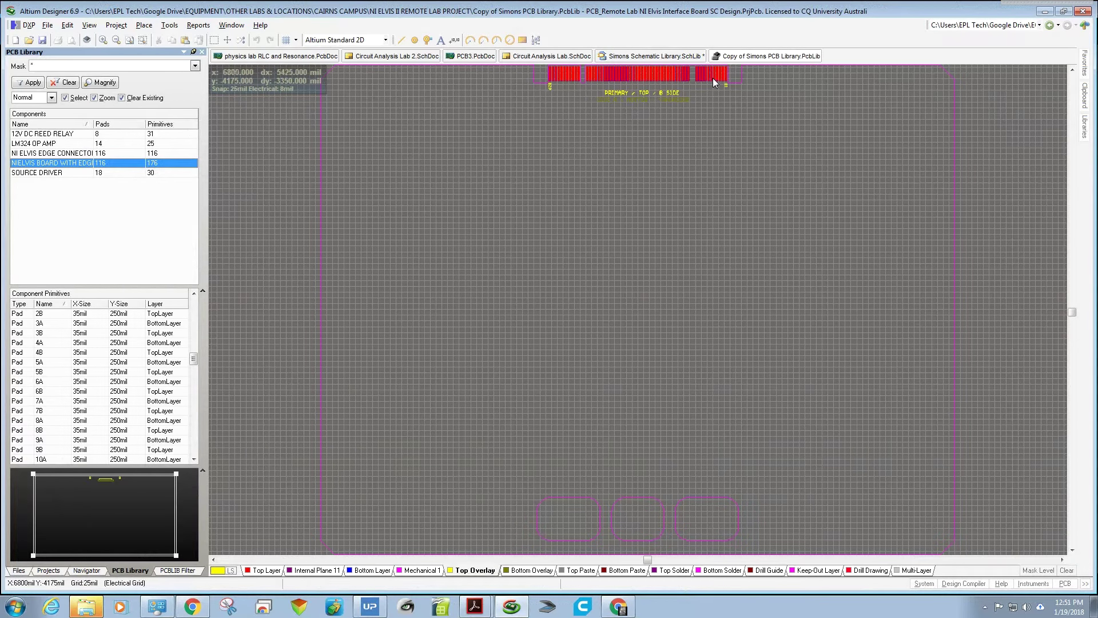
click(46, 144)
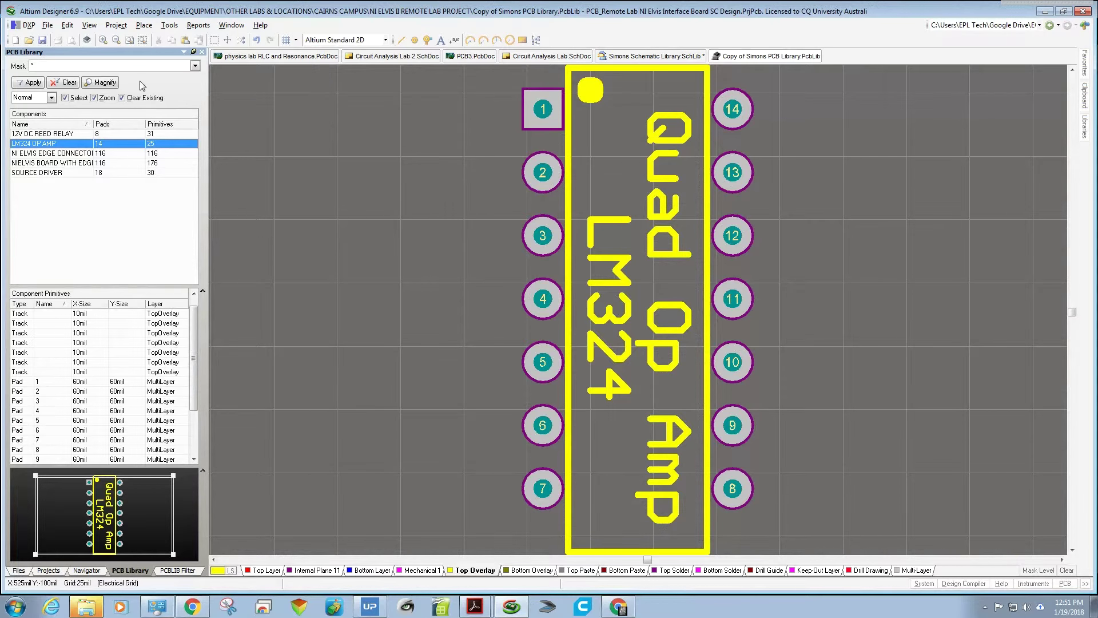
click(169, 25)
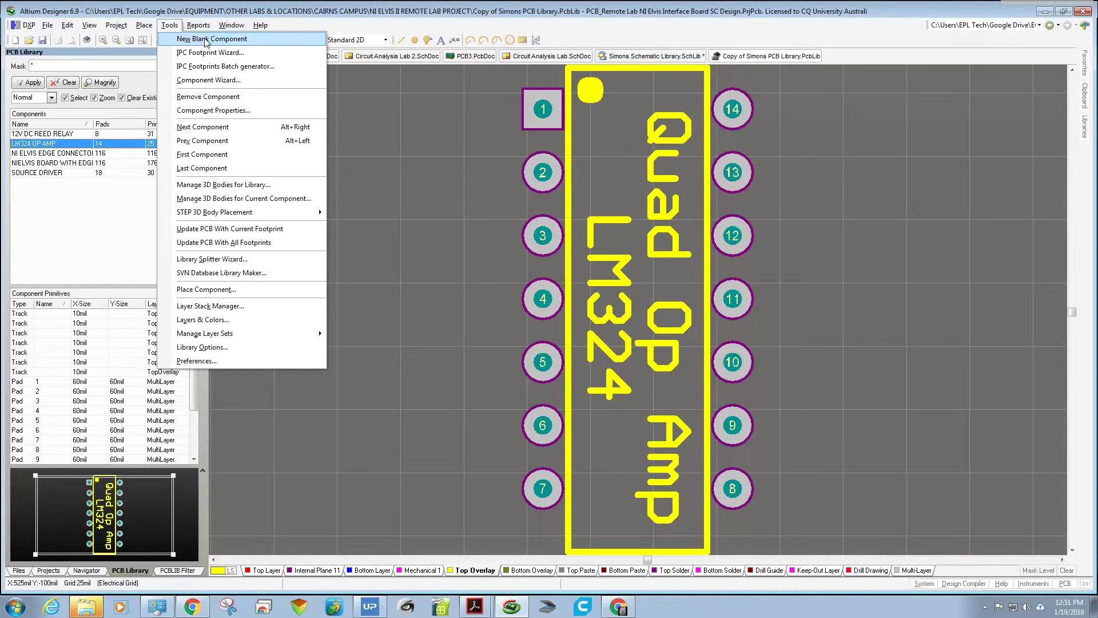
click(529, 109)
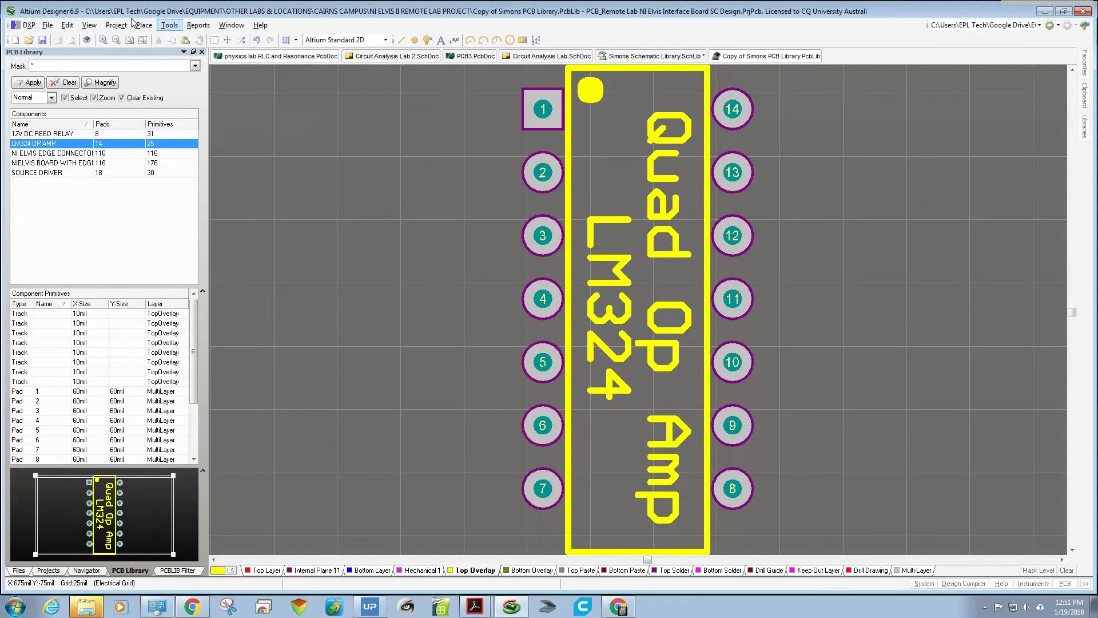
click(91, 26)
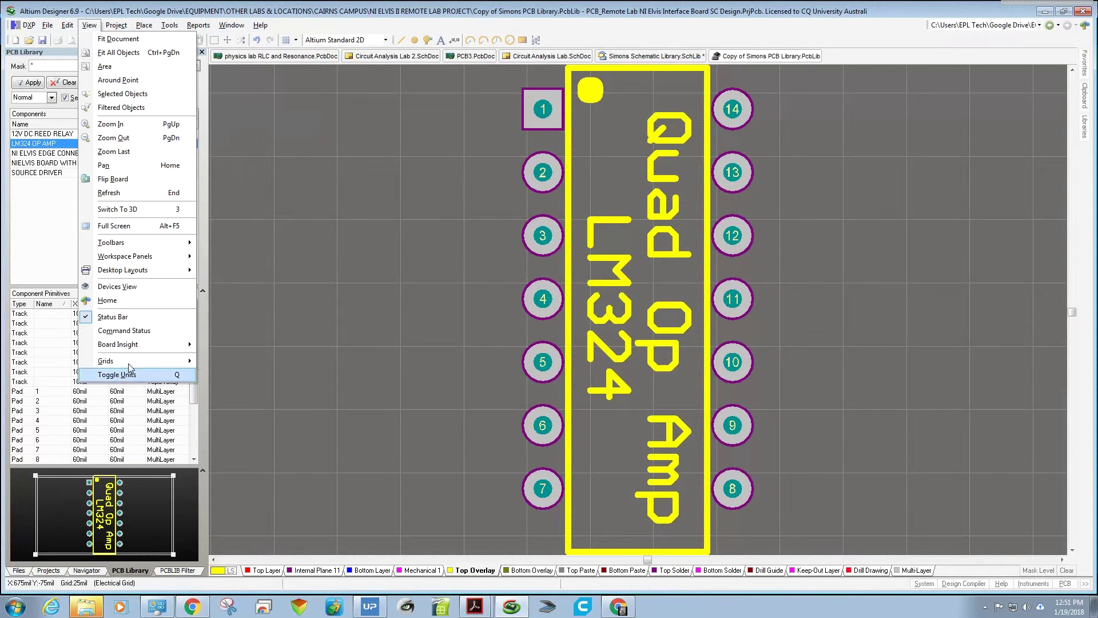
mouse_move(146, 367)
click(250, 374)
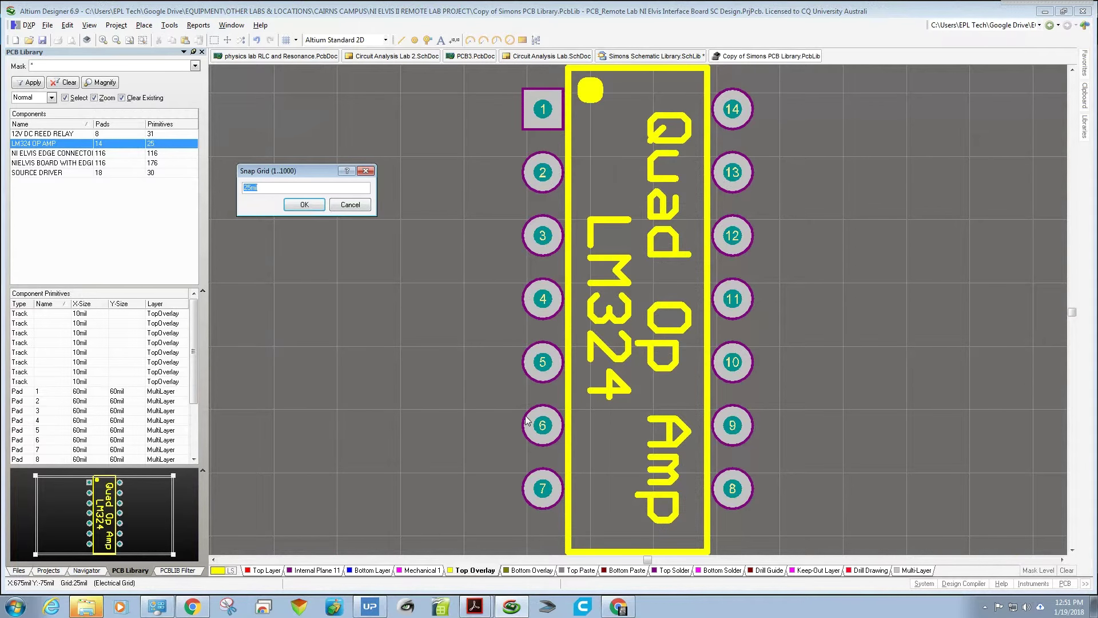
click(351, 206)
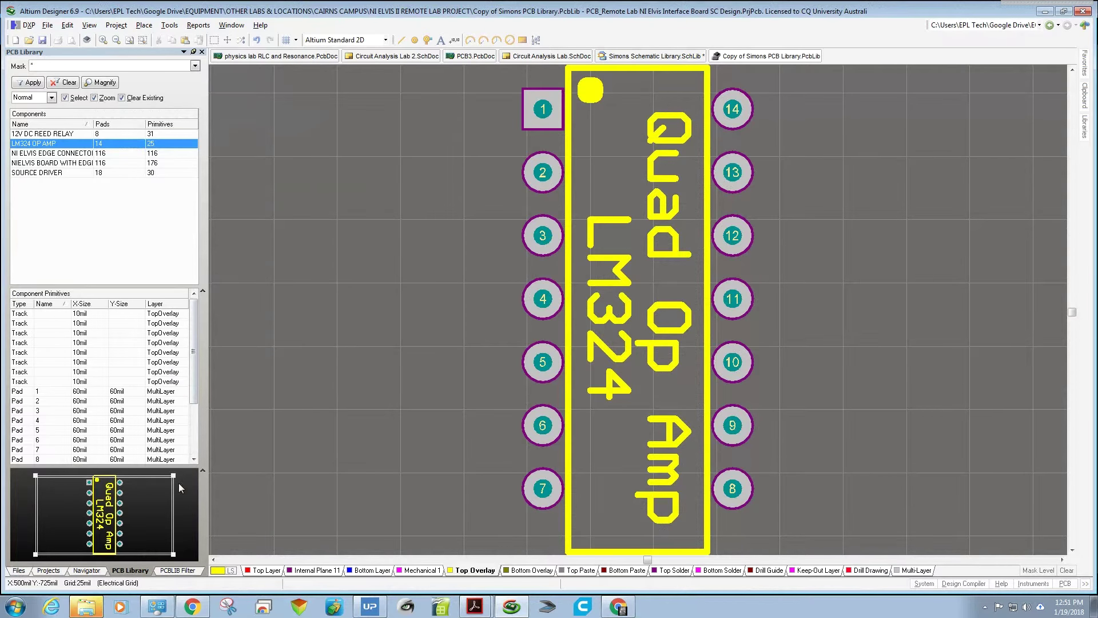
Step: Reopen Simons Schematic Library.SchLib from the Projects tree and save it
click(51, 570)
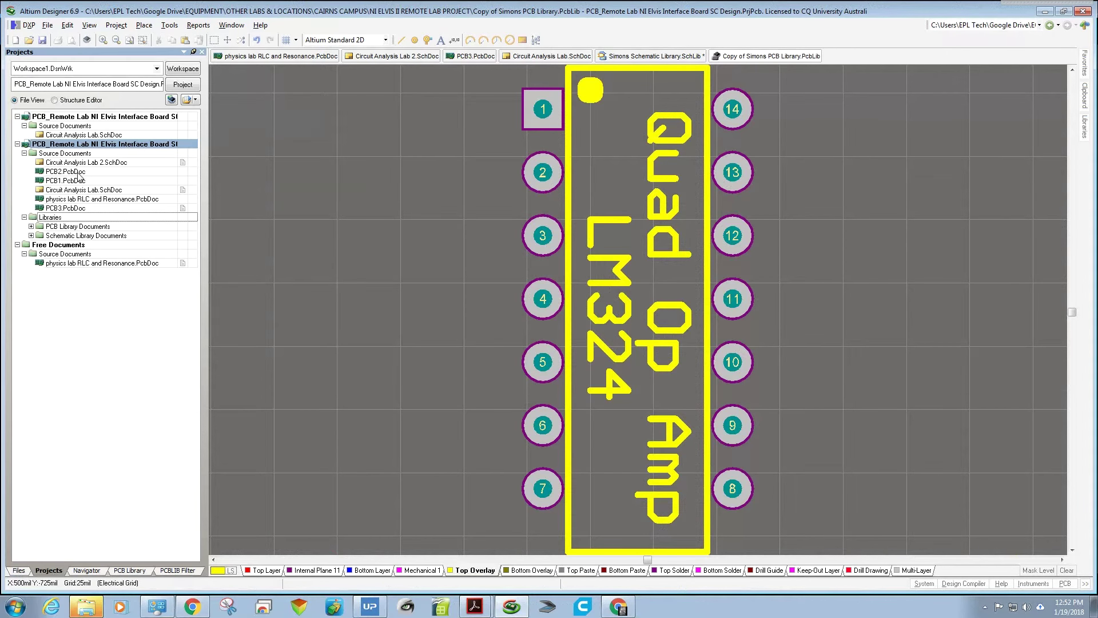
click(31, 236)
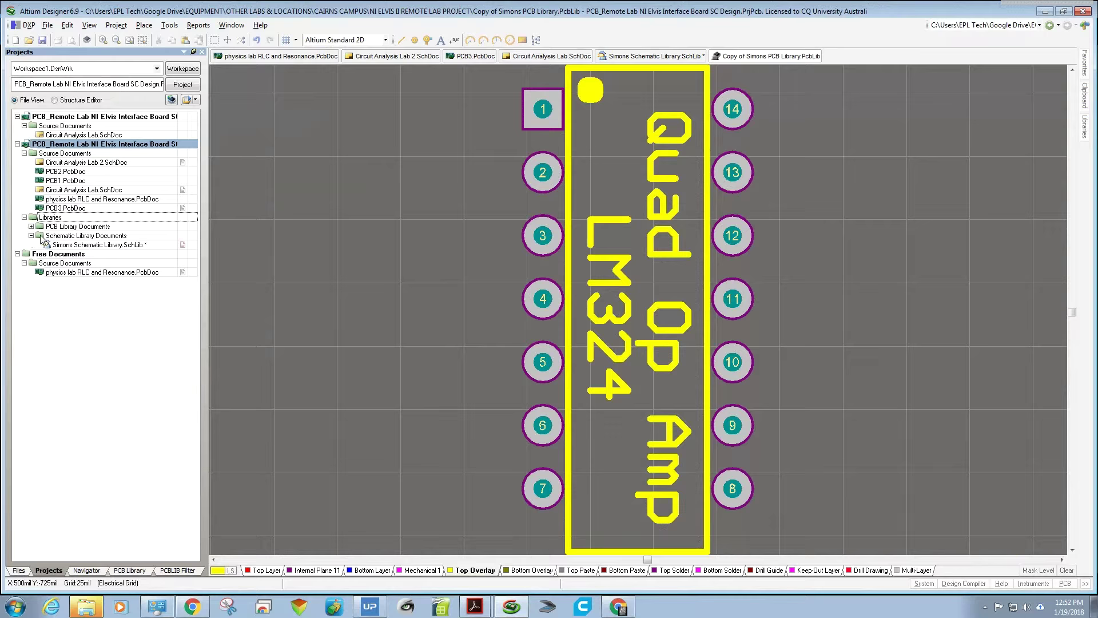
double_click(81, 245)
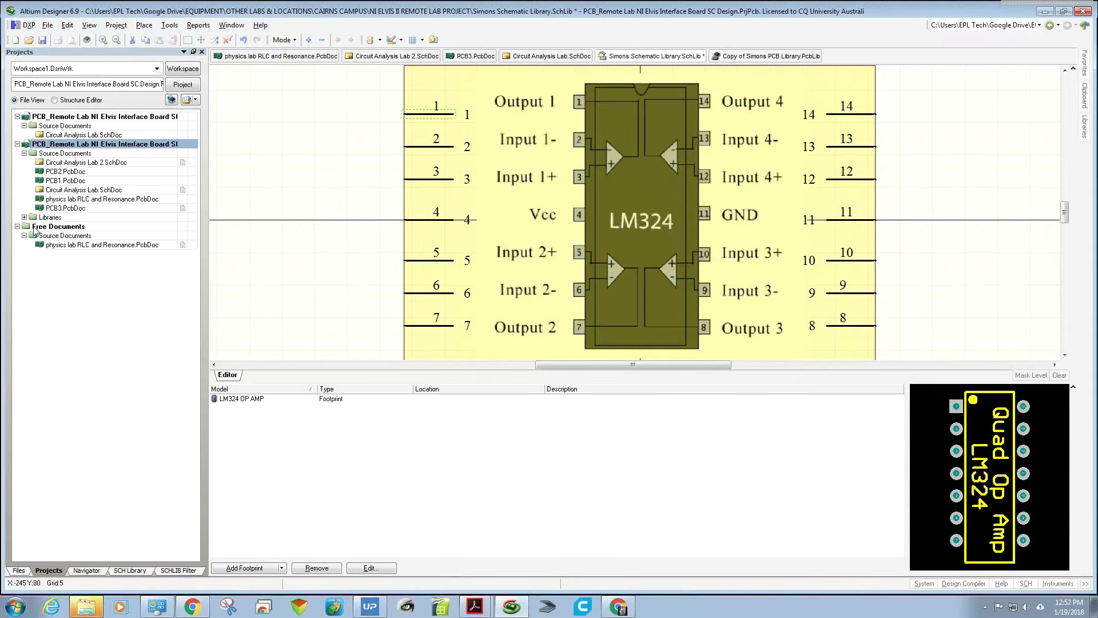
click(24, 217)
click(71, 237)
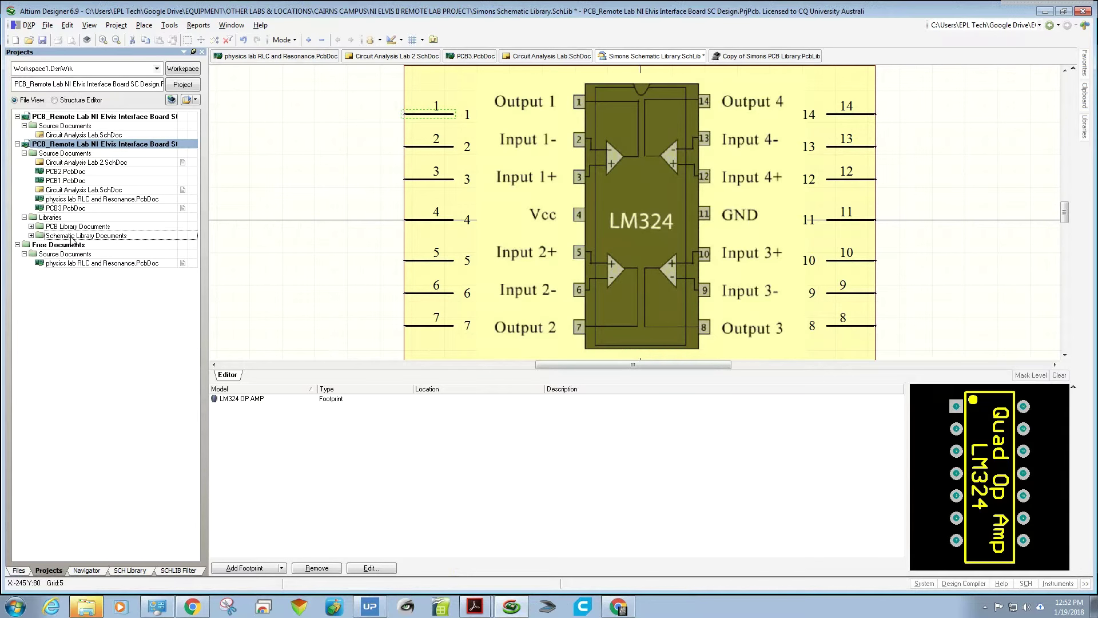
click(32, 236)
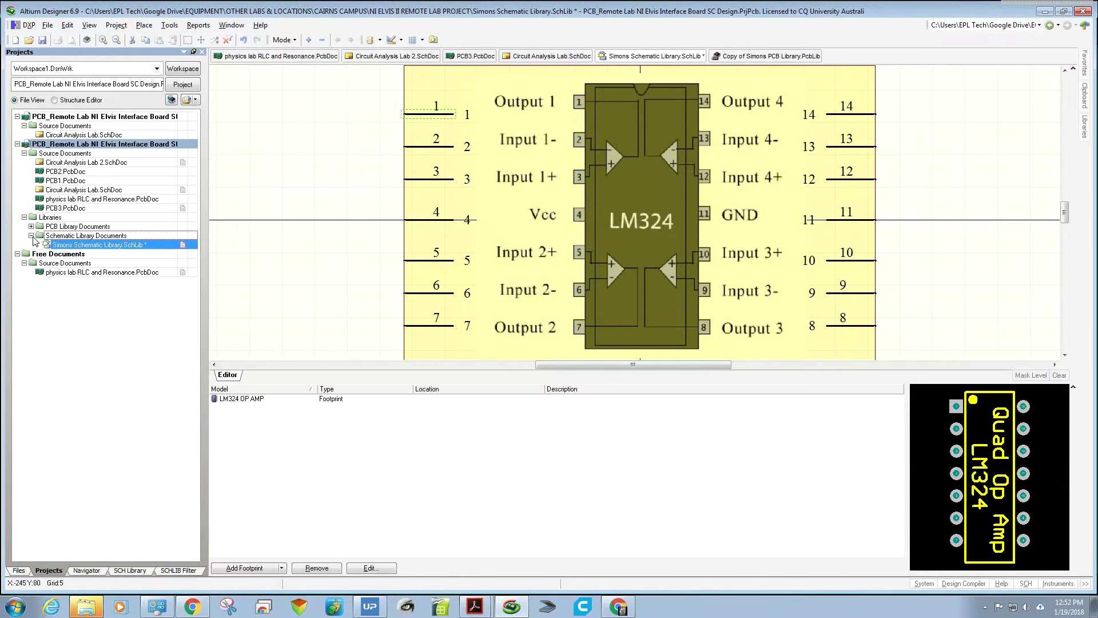
right_click(182, 247)
click(226, 323)
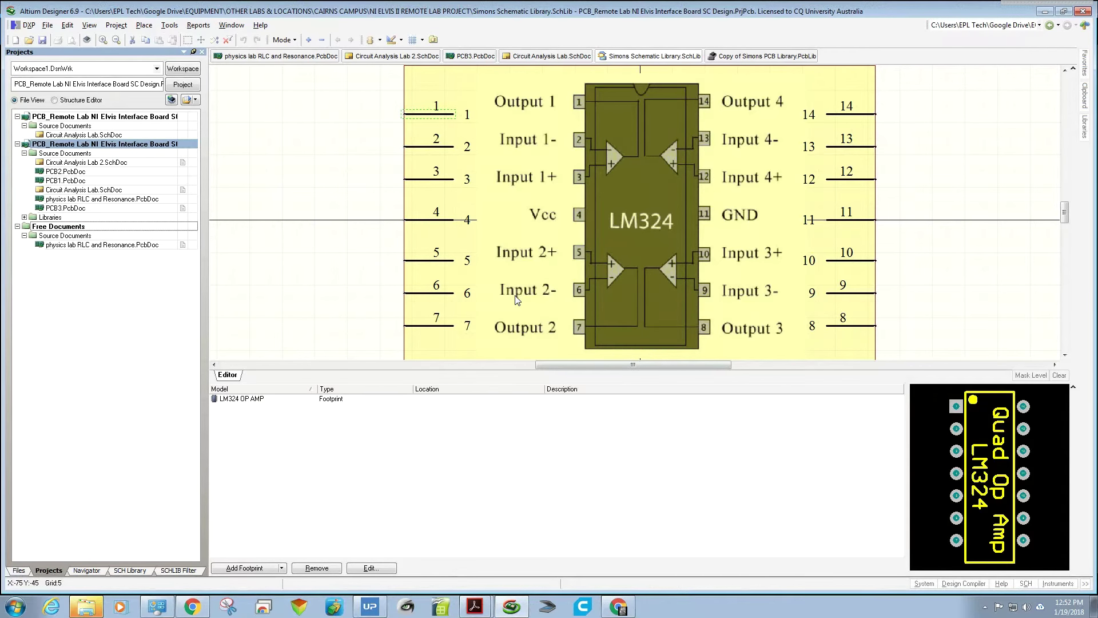
click(245, 568)
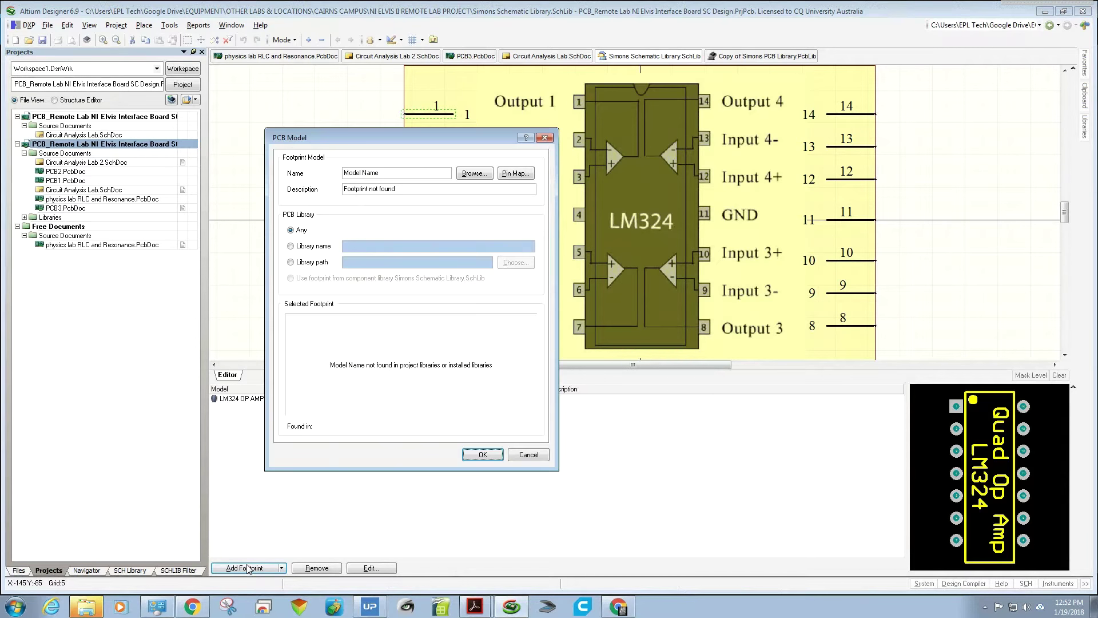
click(479, 173)
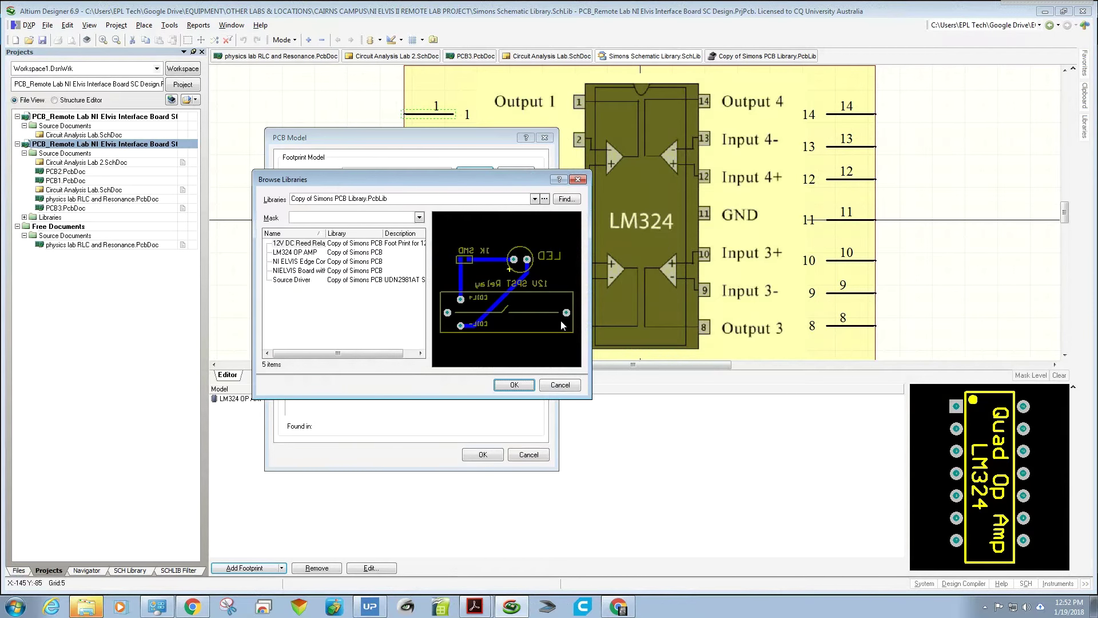
click(565, 386)
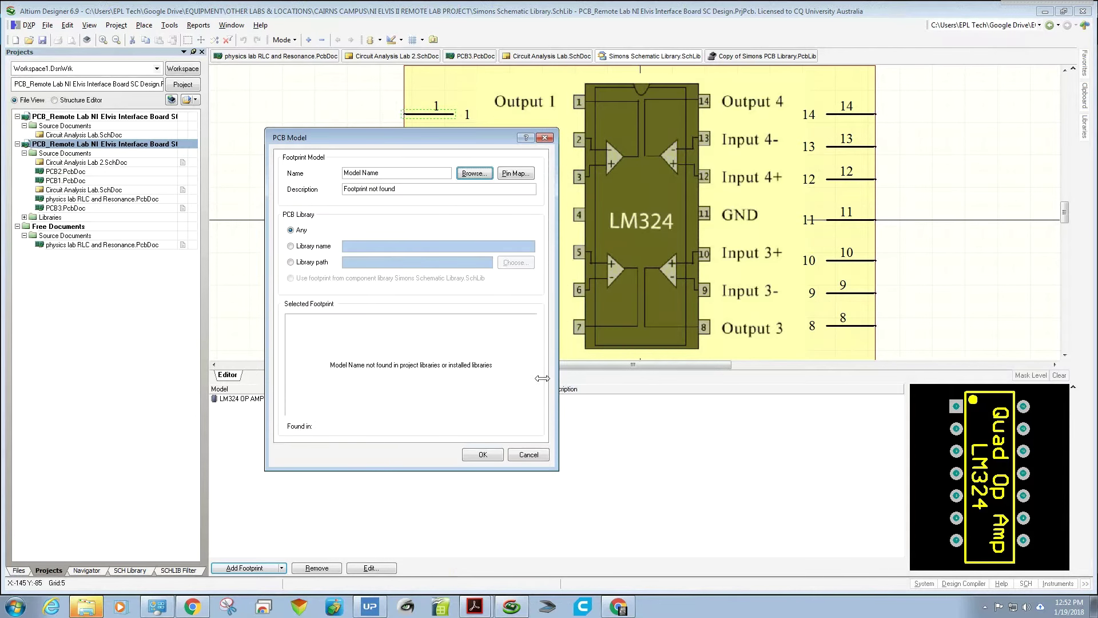
click(546, 136)
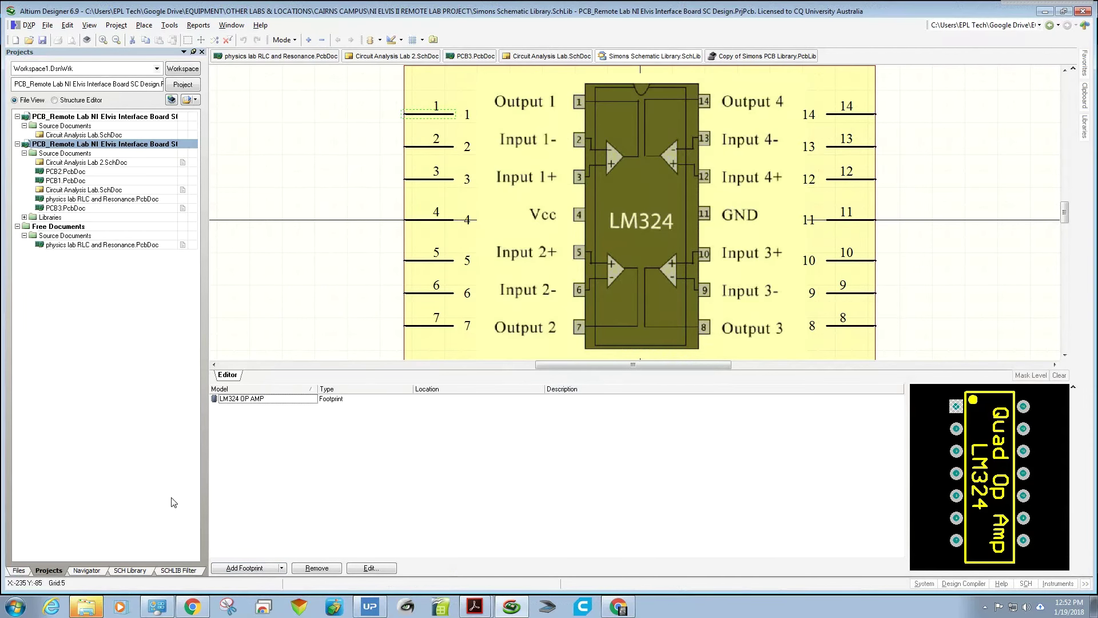
Step: Check pin 1's properties on the LM324 OP AMP, leaving its electrical type Passive
click(137, 571)
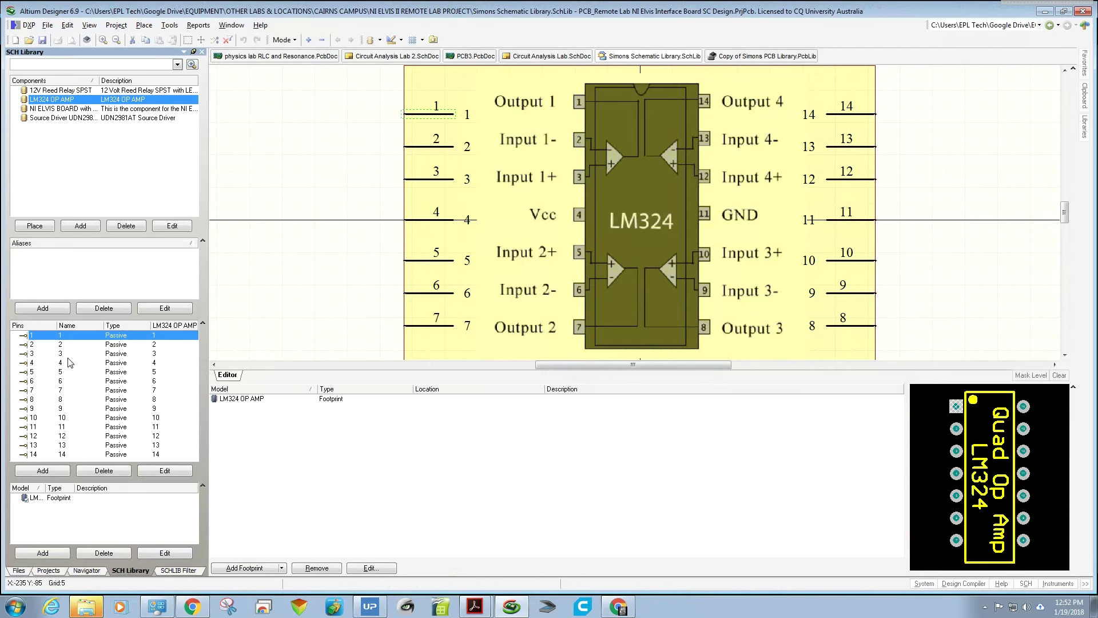
click(66, 336)
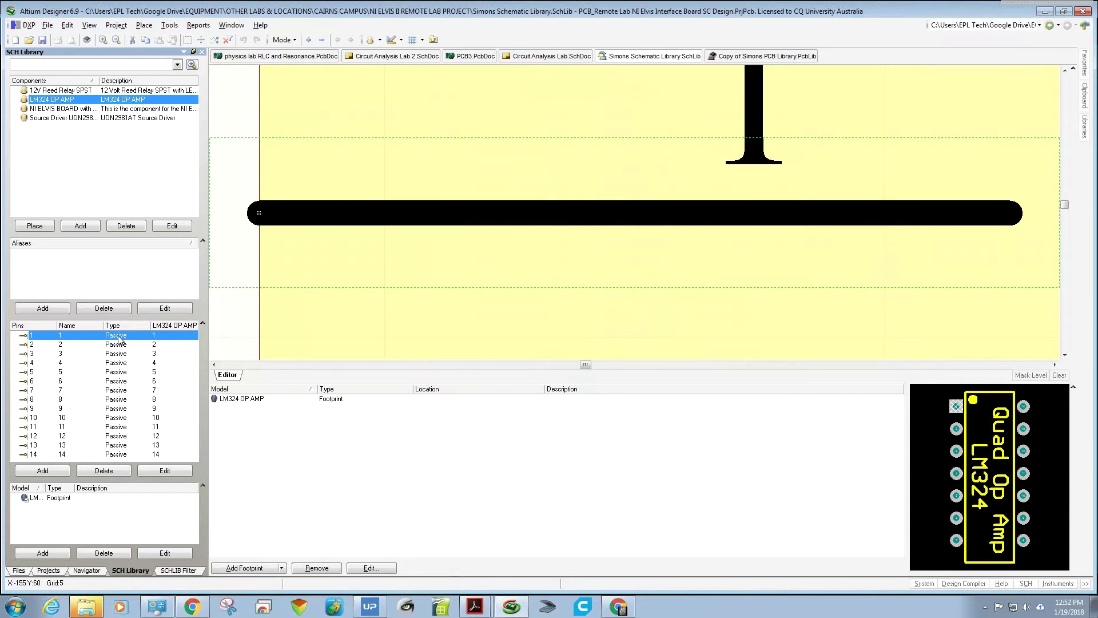
double_click(118, 337)
click(178, 122)
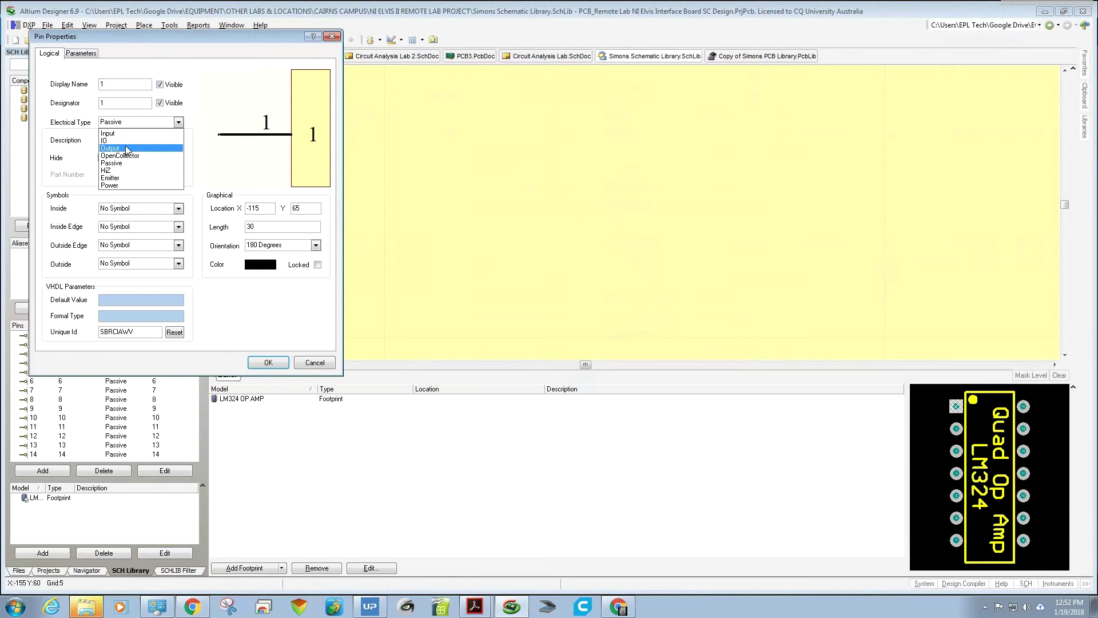
click(119, 164)
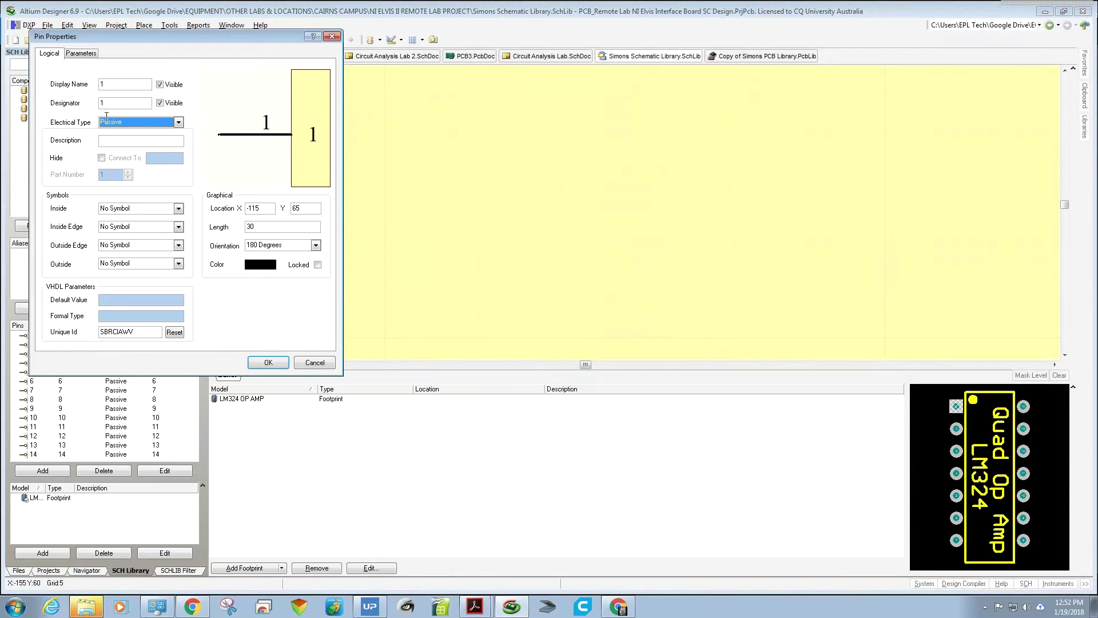
click(111, 85)
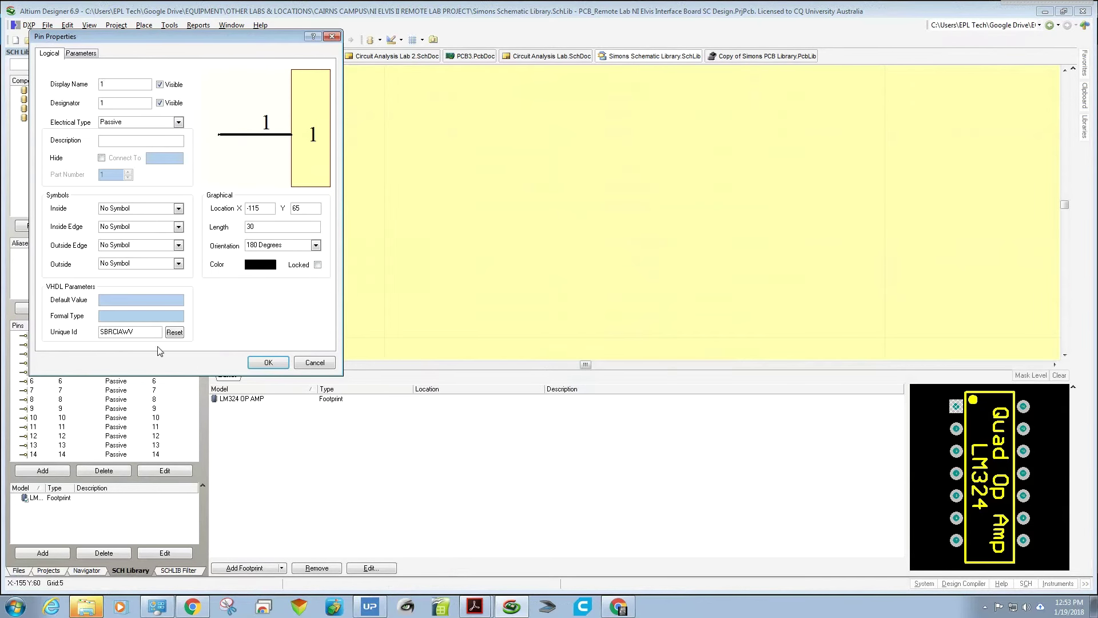
click(316, 364)
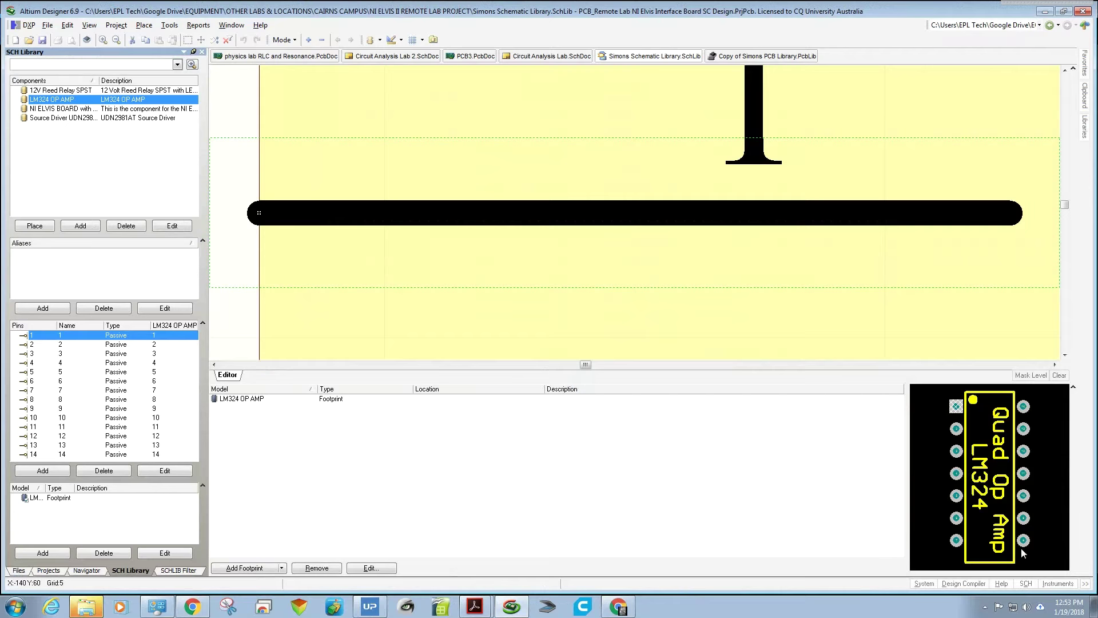
click(1026, 583)
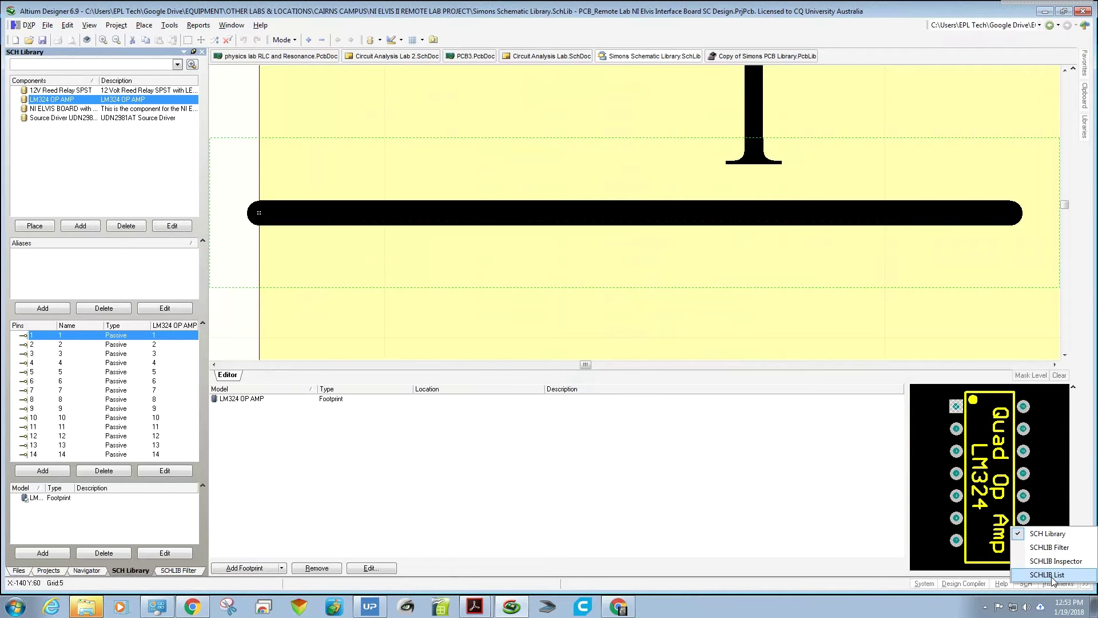
click(1051, 574)
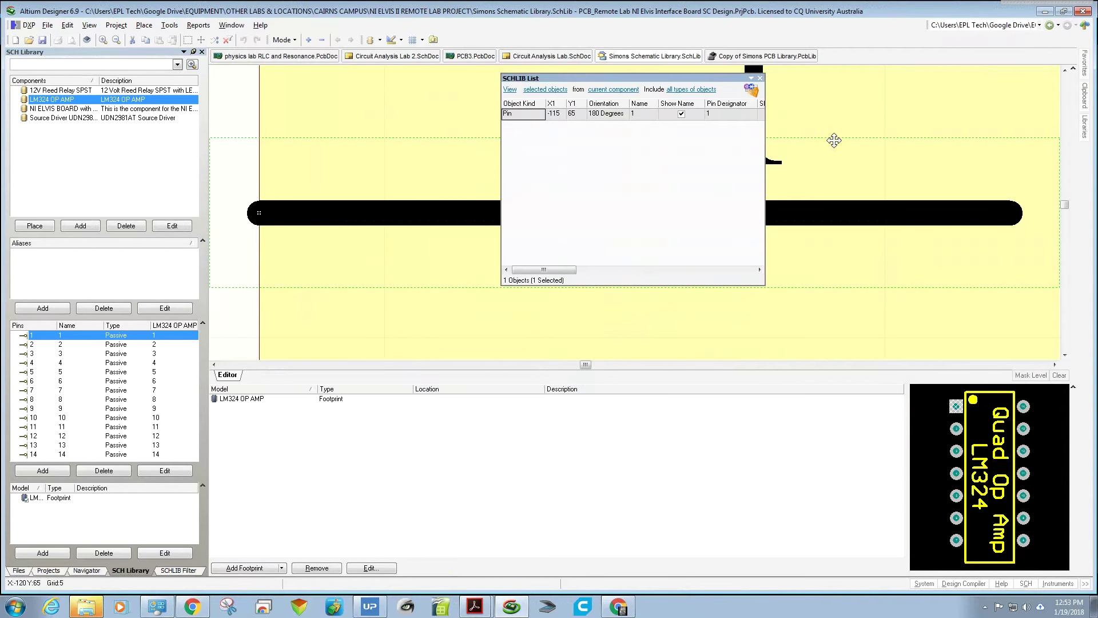
click(510, 90)
click(509, 99)
click(546, 90)
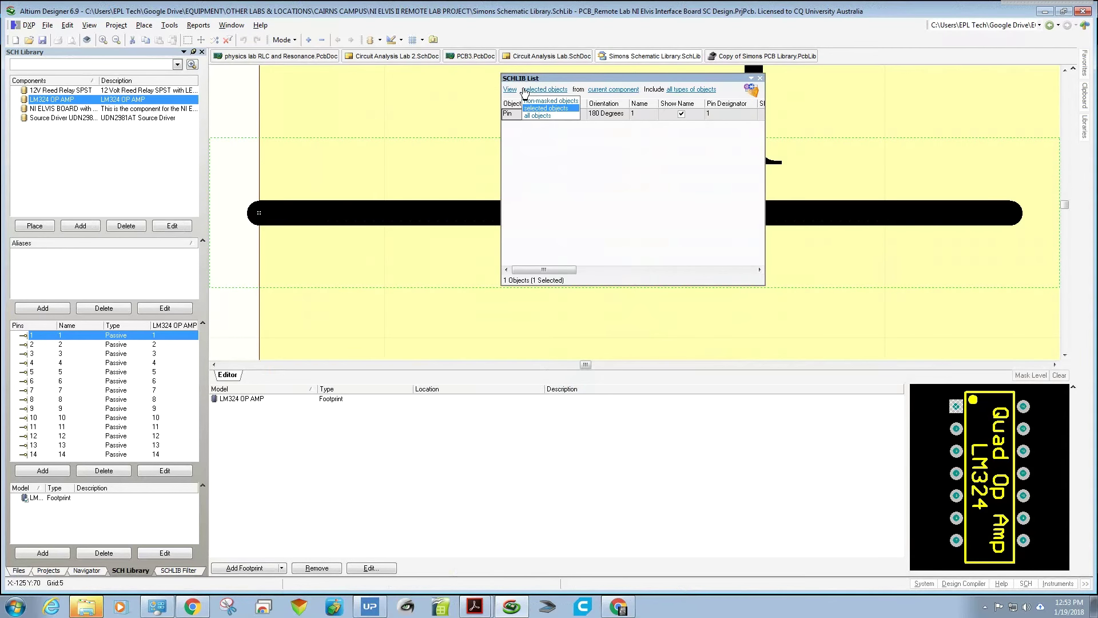
click(541, 115)
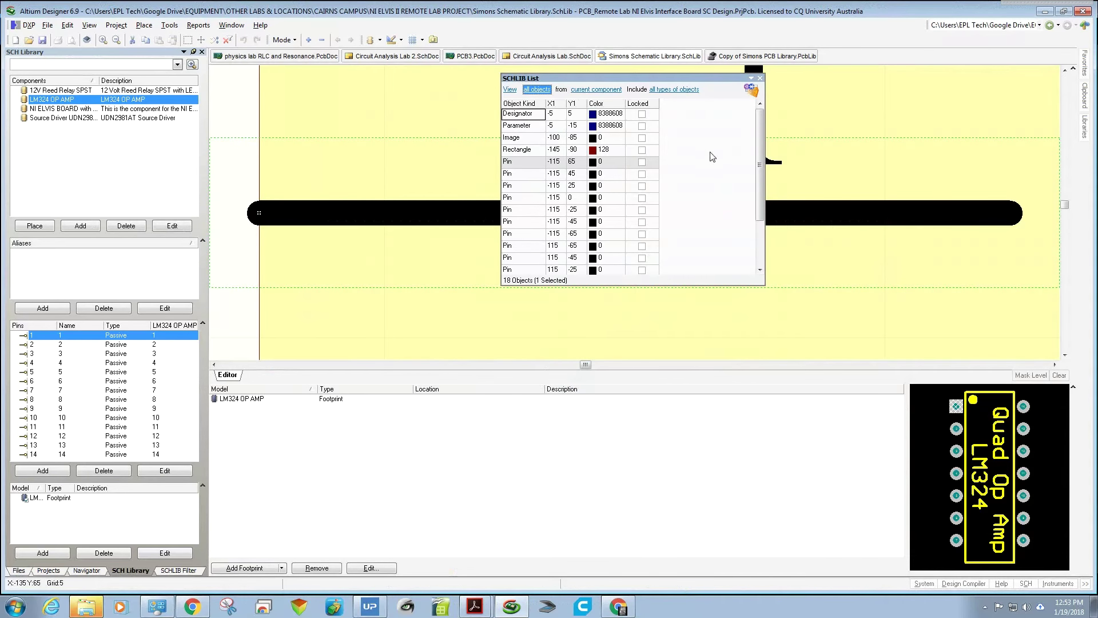
click(759, 78)
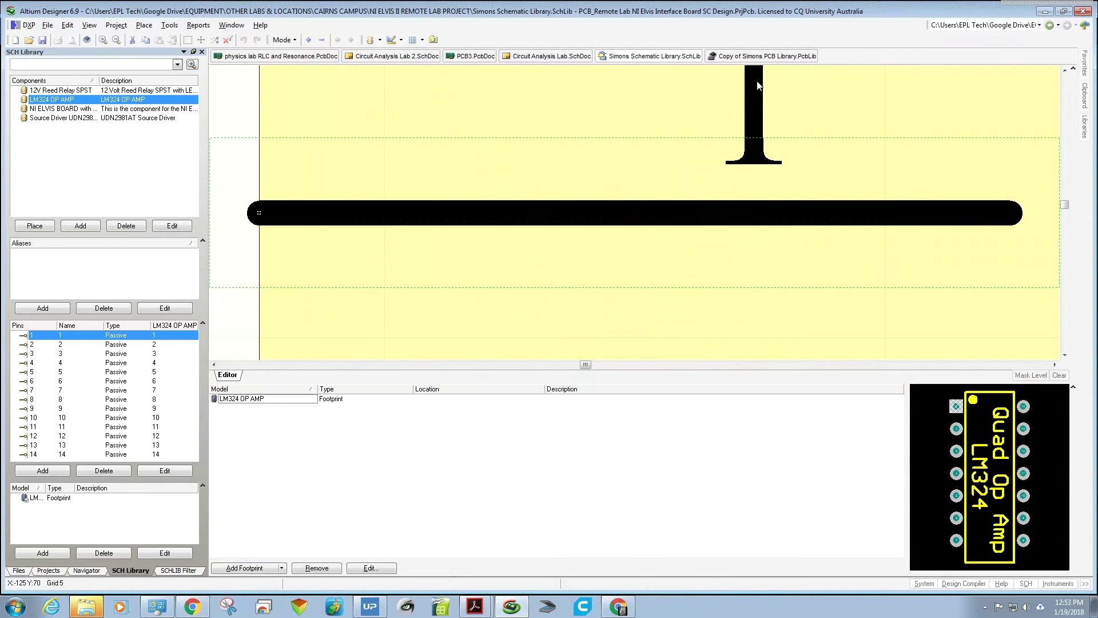
Step: Display the NI ELVIS BOARD component and scroll through its pin list
click(75, 109)
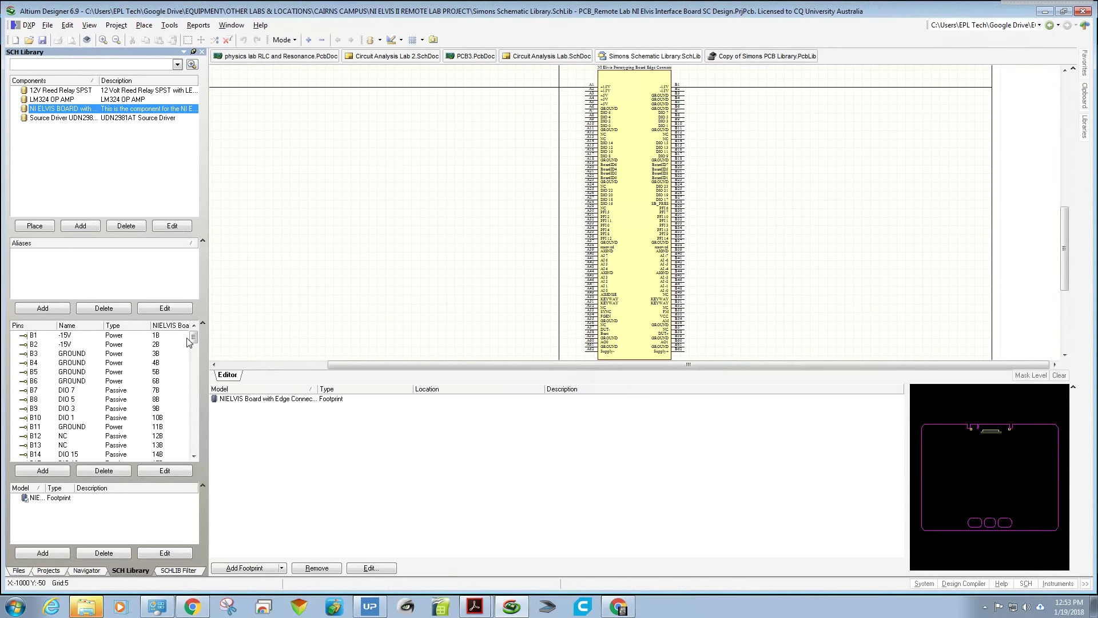
drag(189, 342, 193, 405)
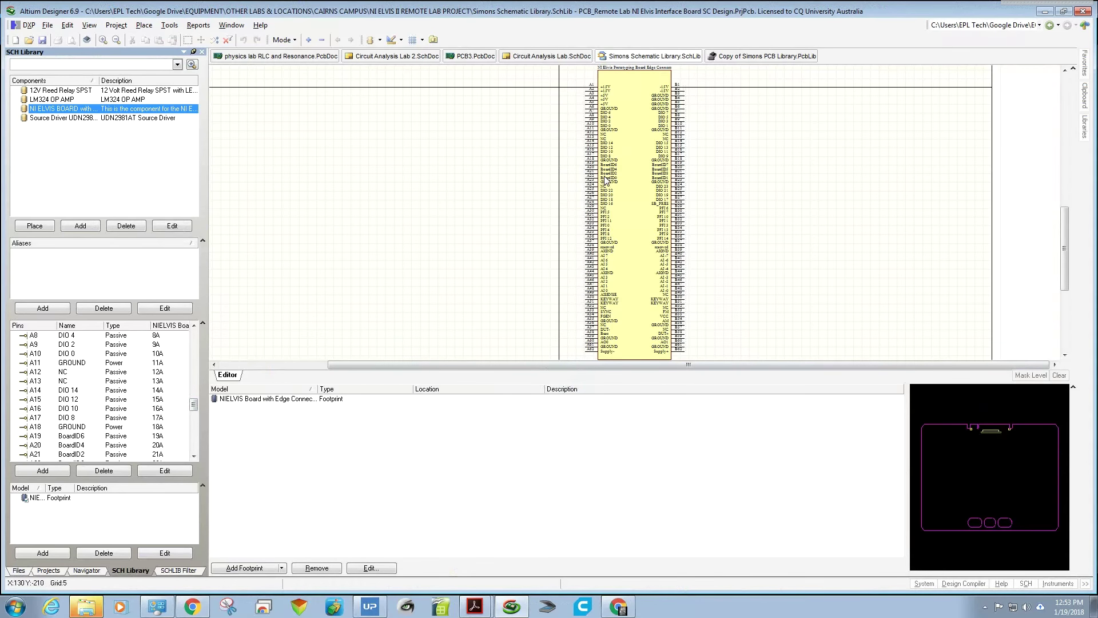
drag(194, 411, 194, 343)
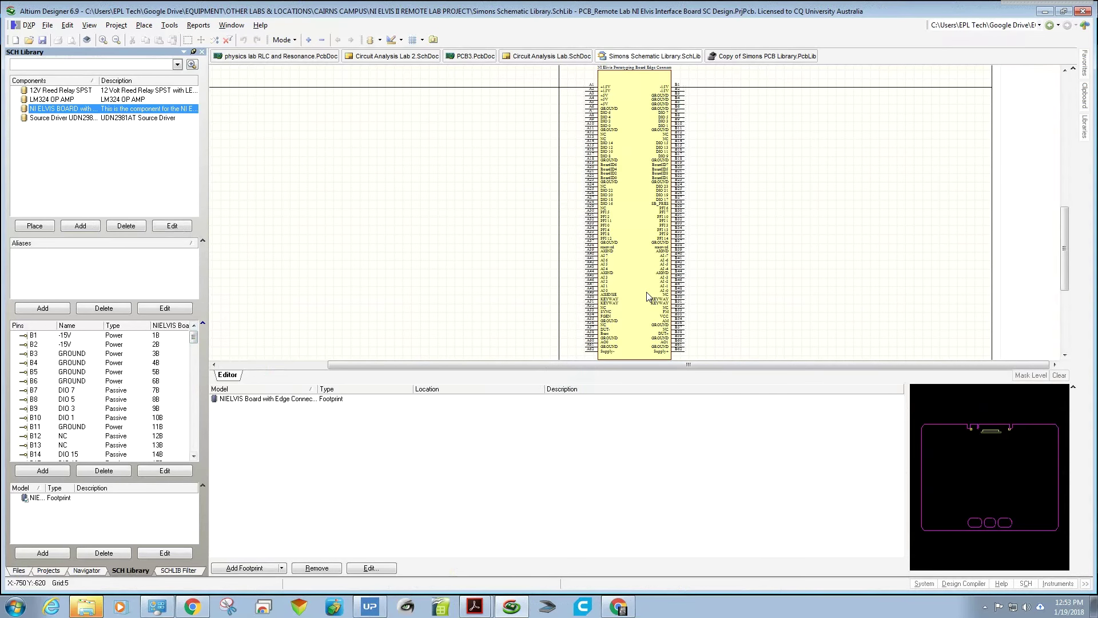
Step: Dismiss the access-violation error and return the side panel to the Projects tree
click(84, 572)
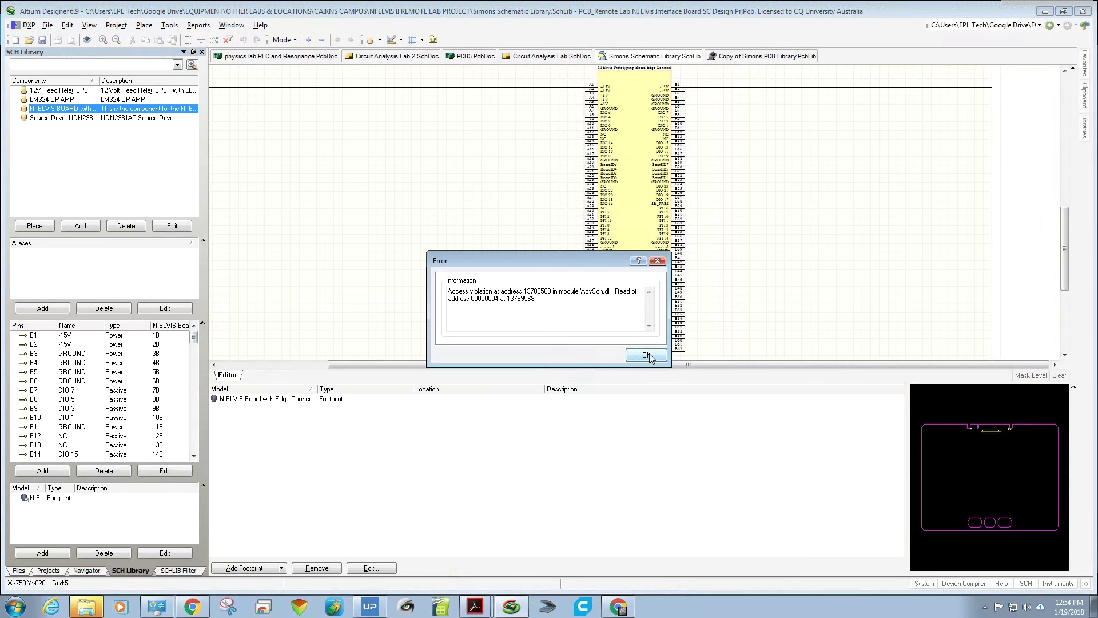
click(646, 355)
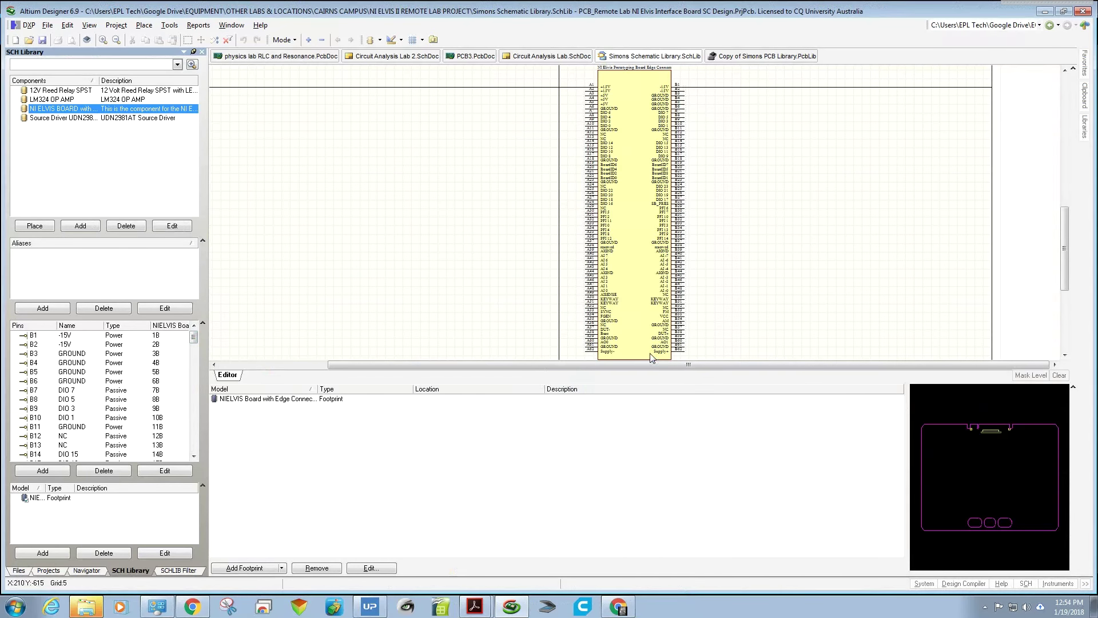
click(50, 571)
Step: Open Circuit Analysis Lab 2.SchDoc and pan to the DIO 0 wire on source driver U1
double_click(73, 164)
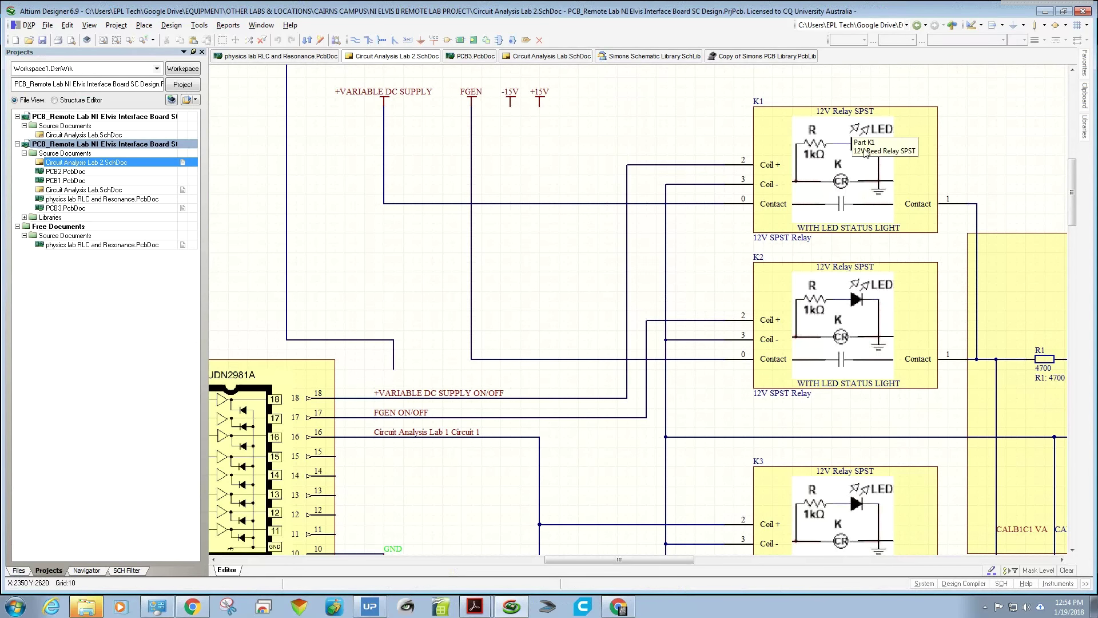
scroll(527, 322, down, 5)
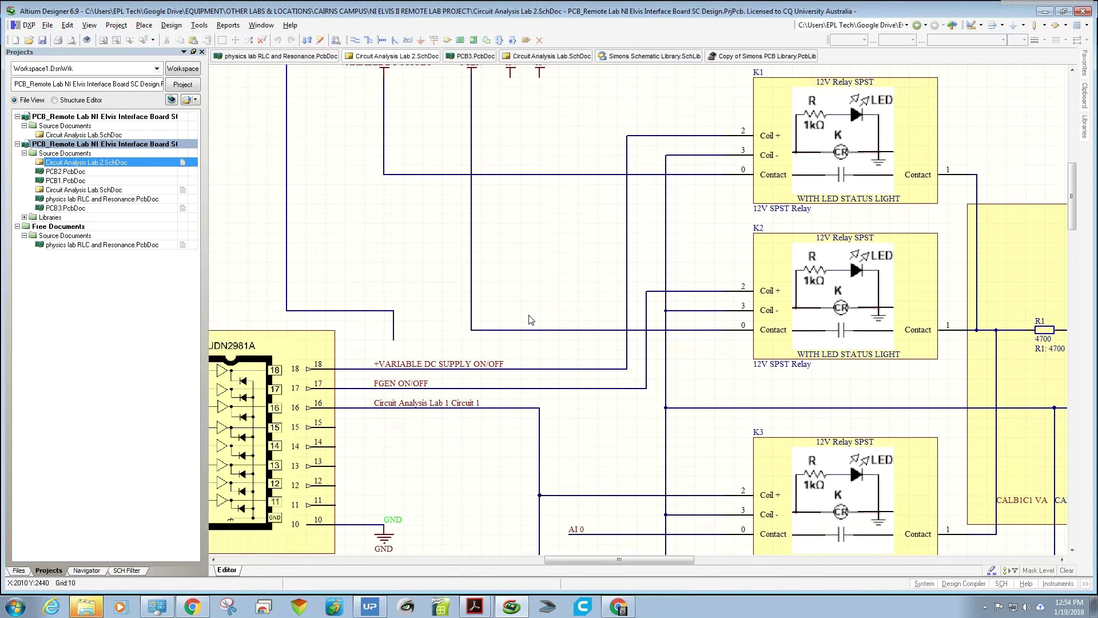
drag(622, 557, 561, 558)
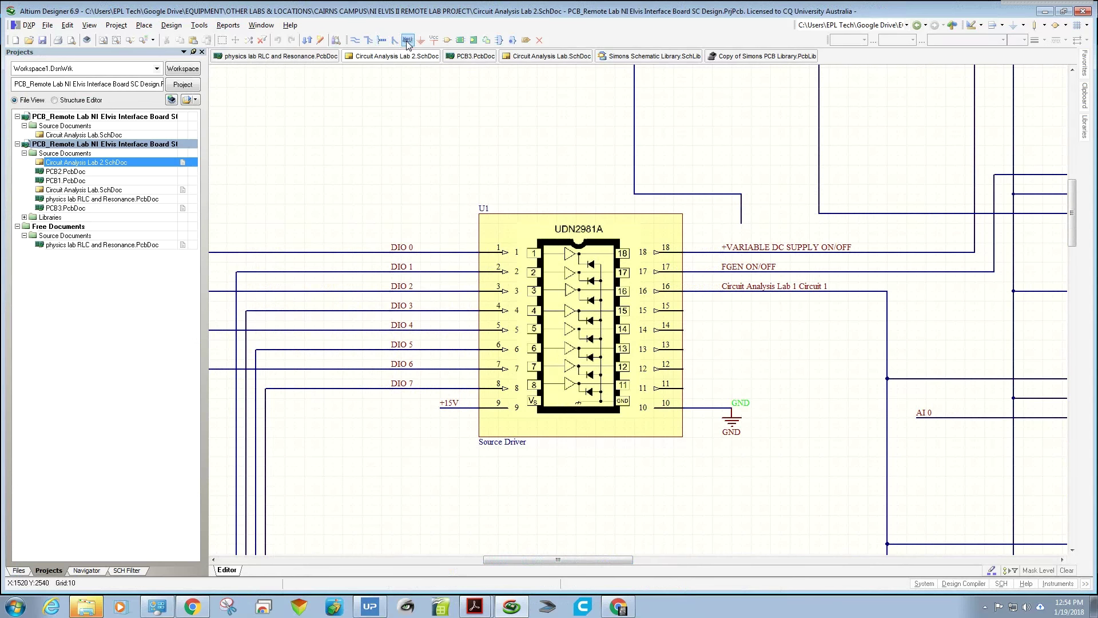
click(435, 253)
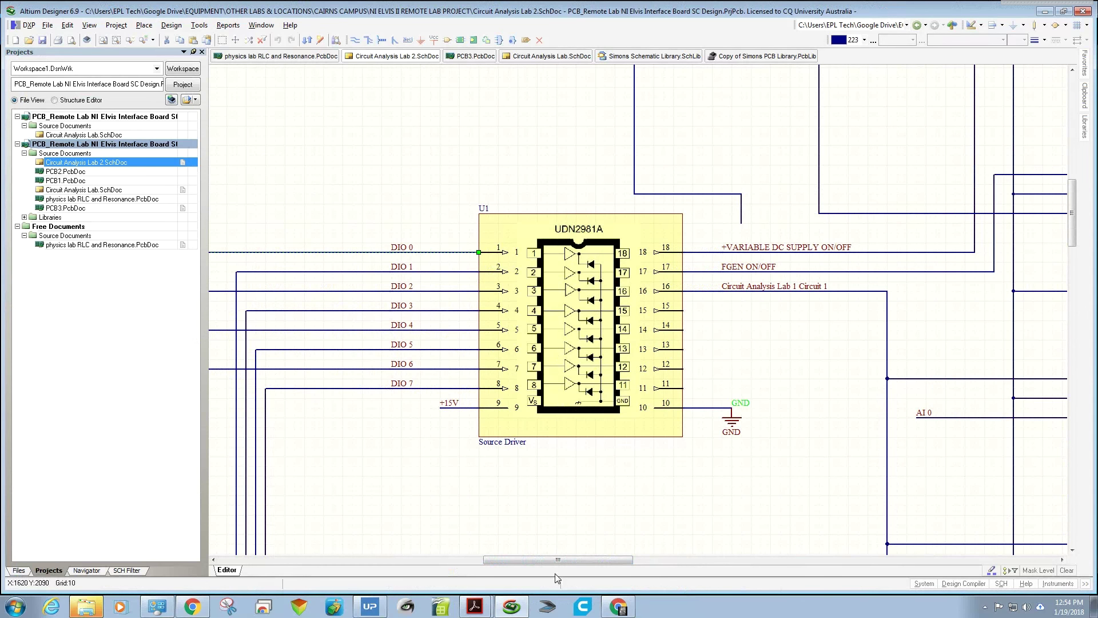
Step: Pan around the Lab 2 schematic, then fit all objects in the window
drag(547, 560, 476, 561)
scroll(549, 475, down, 10)
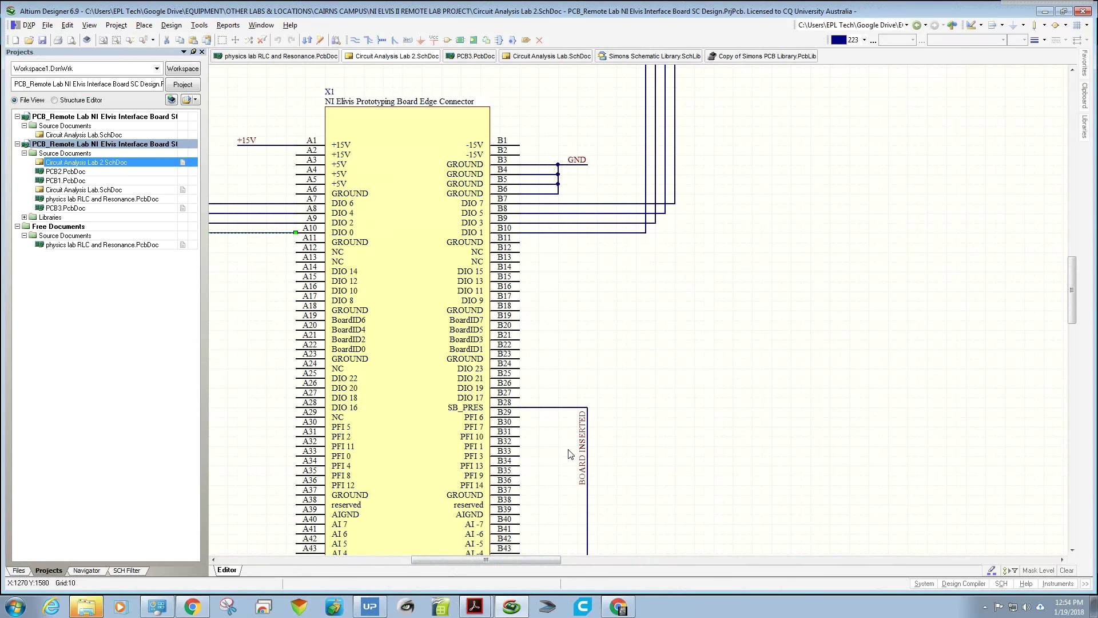
scroll(569, 452, down, 6)
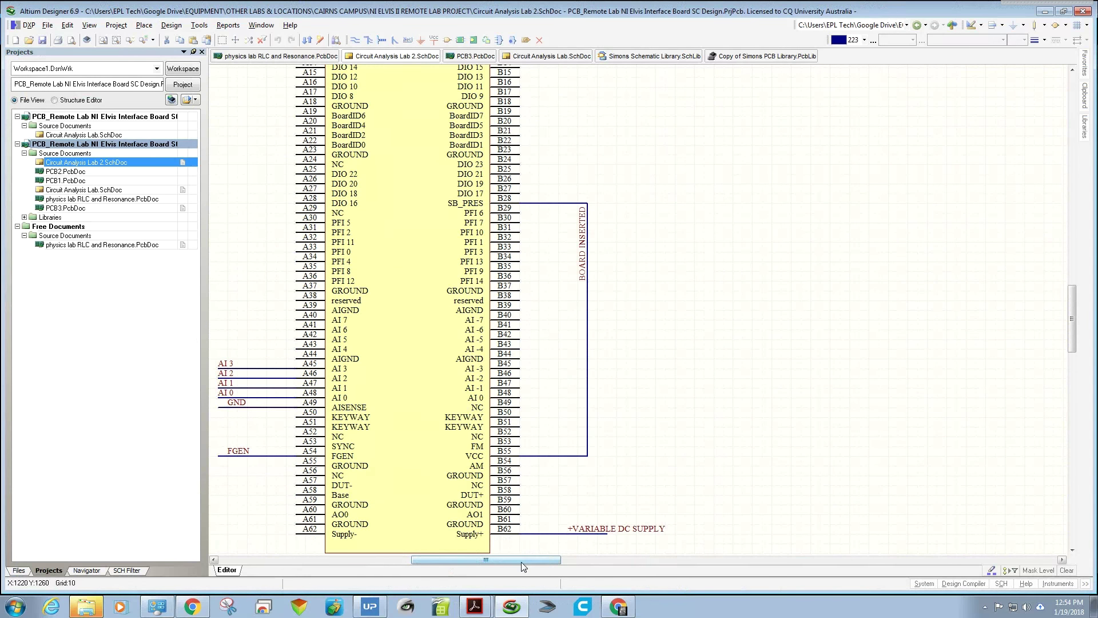
drag(520, 566, 452, 561)
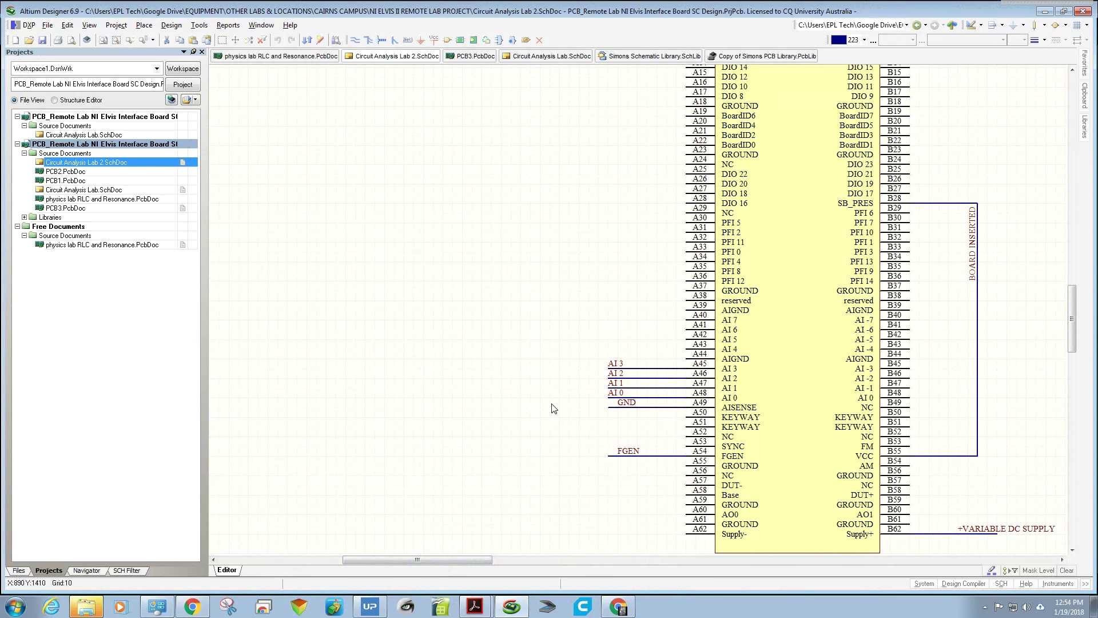
drag(480, 561, 681, 556)
scroll(579, 228, up, 5)
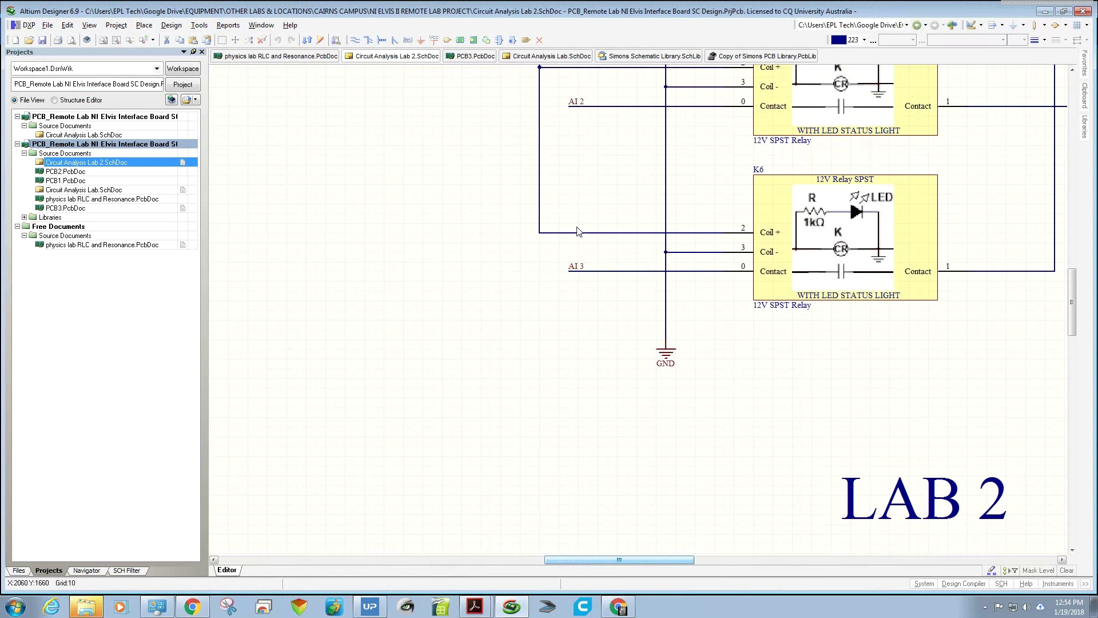
click(89, 25)
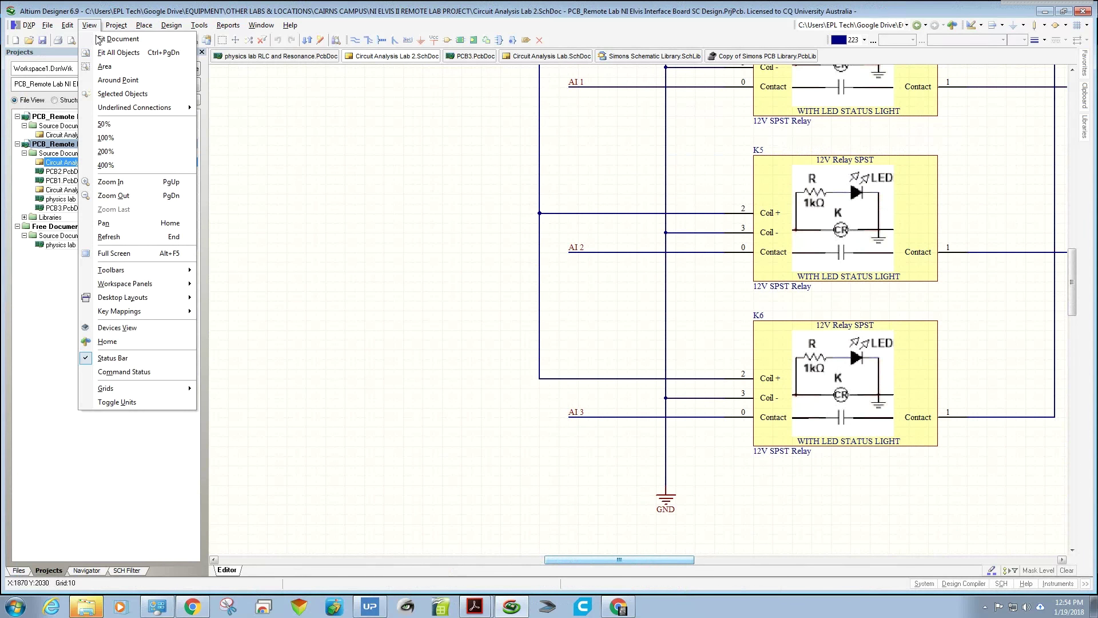
click(107, 53)
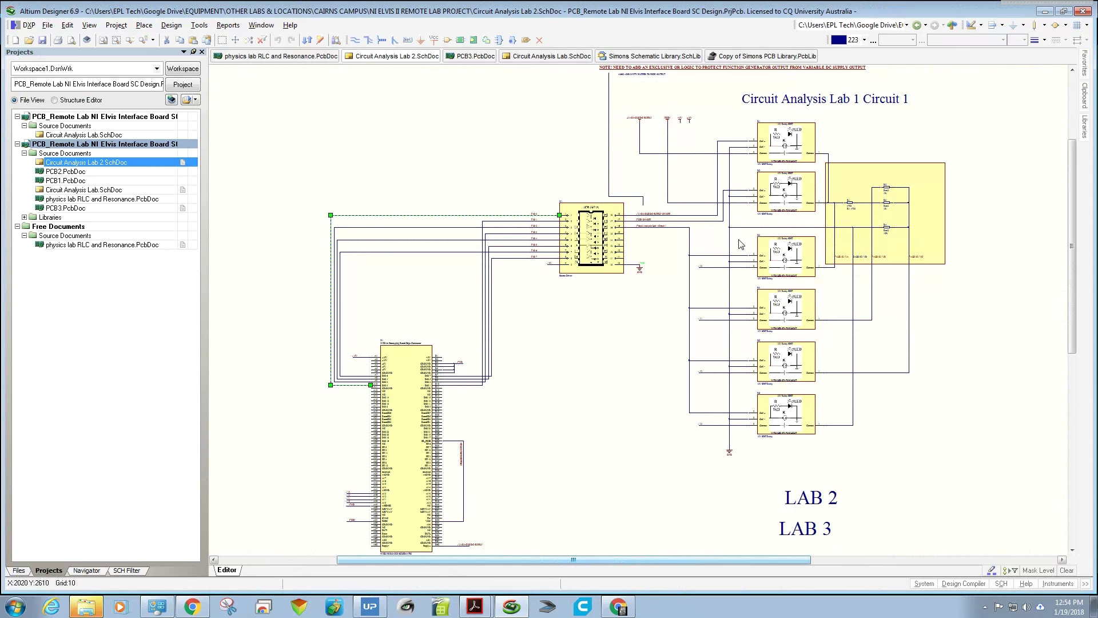